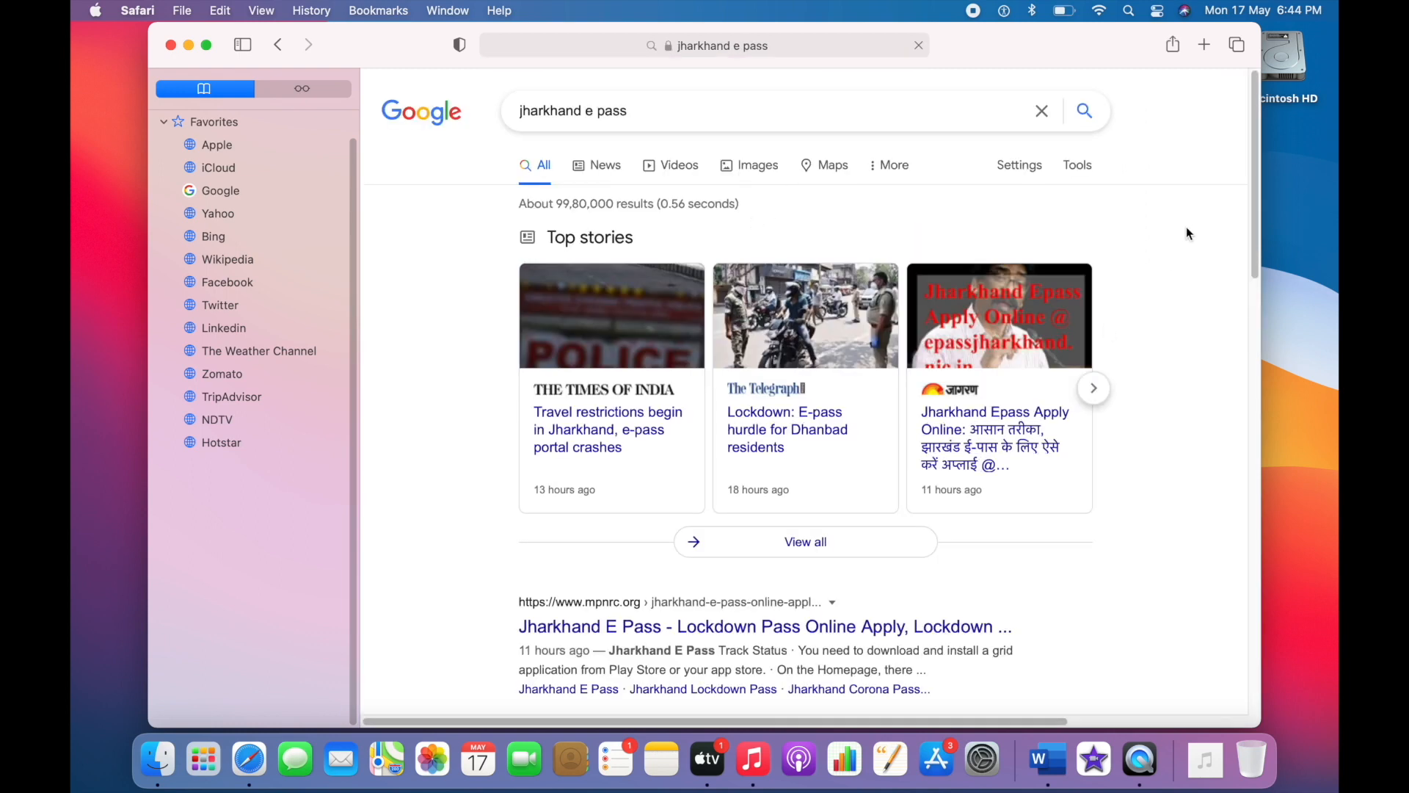
Step: Look over the Jharkhand results and run a Google search for "delhi e pass" instead
scroll(1257, 266, down, 5)
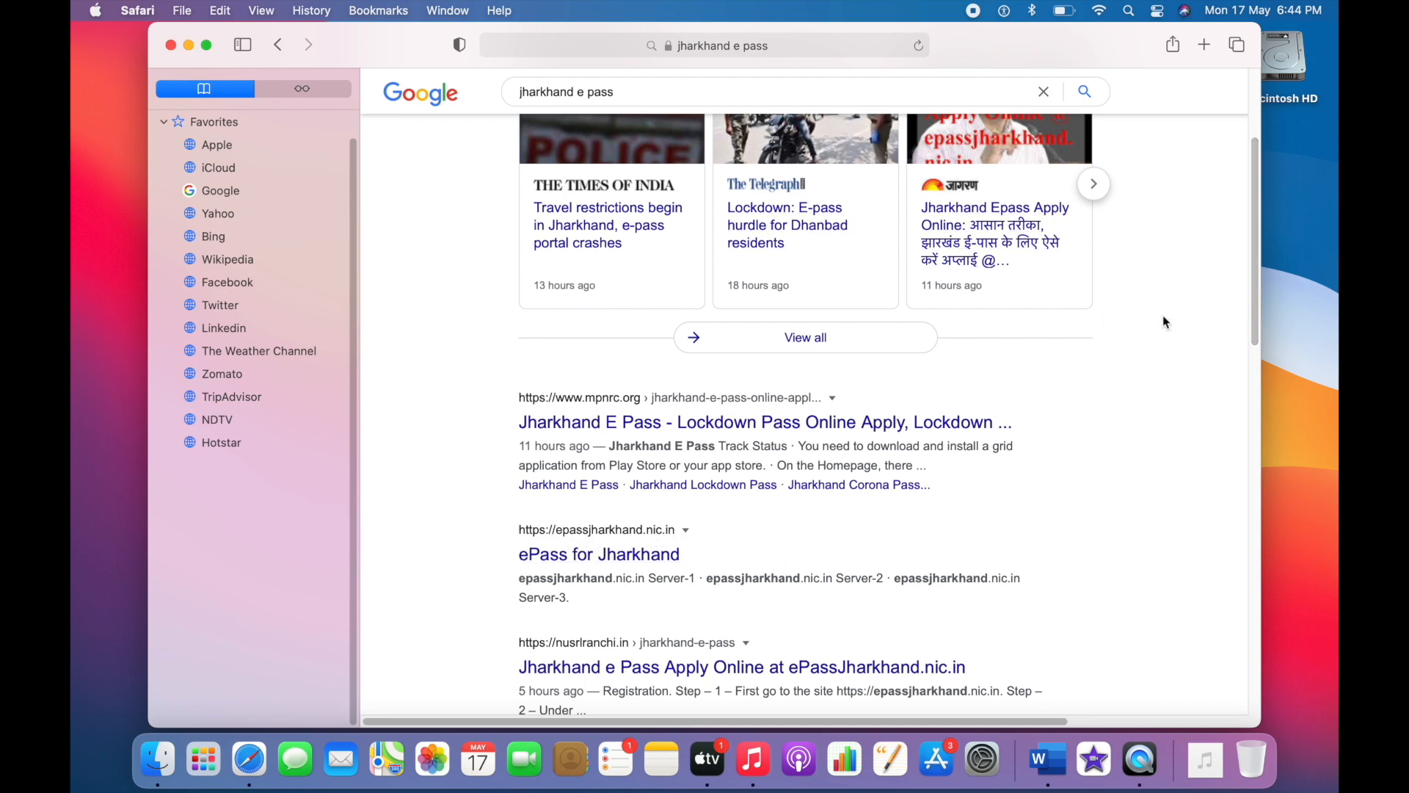
drag(1254, 314, 1248, 235)
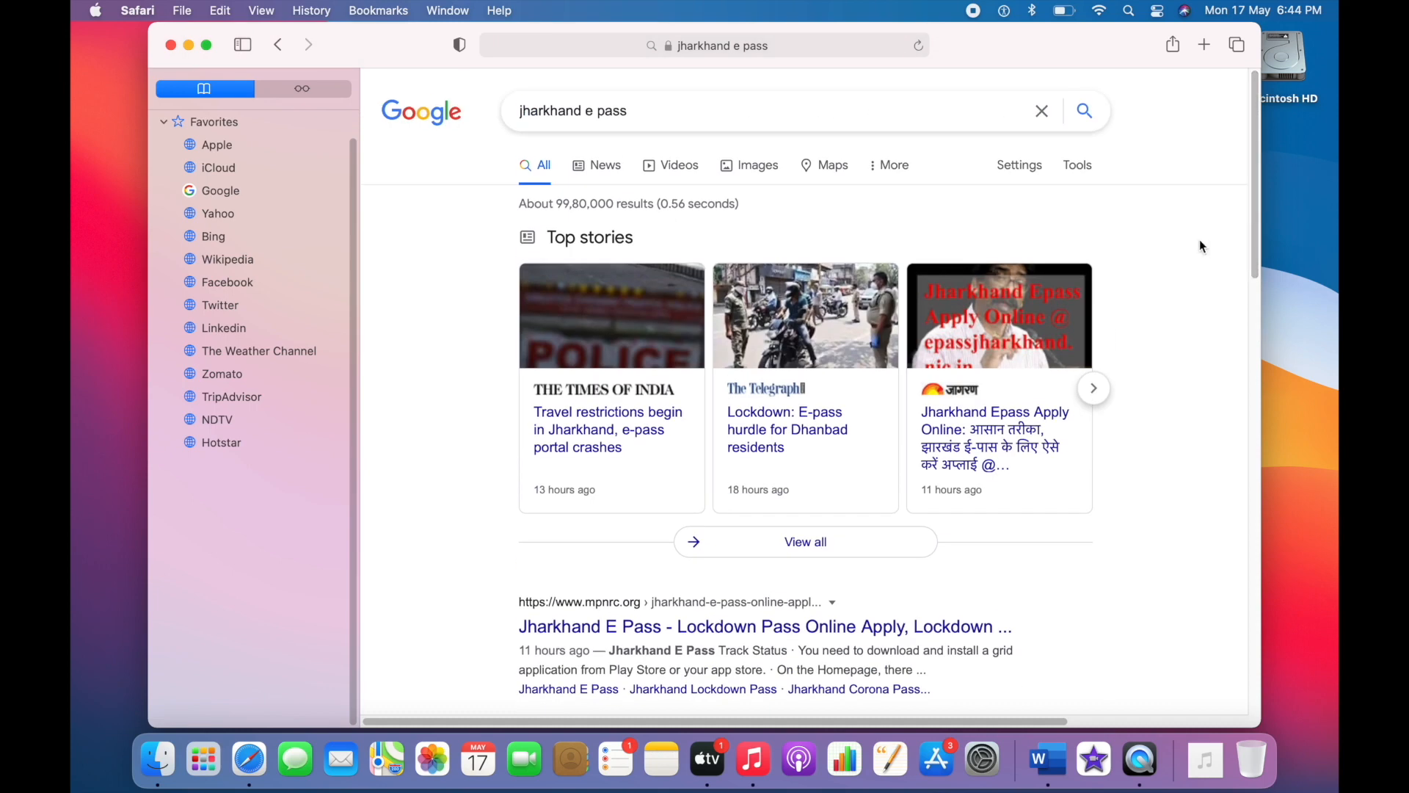
click(584, 112)
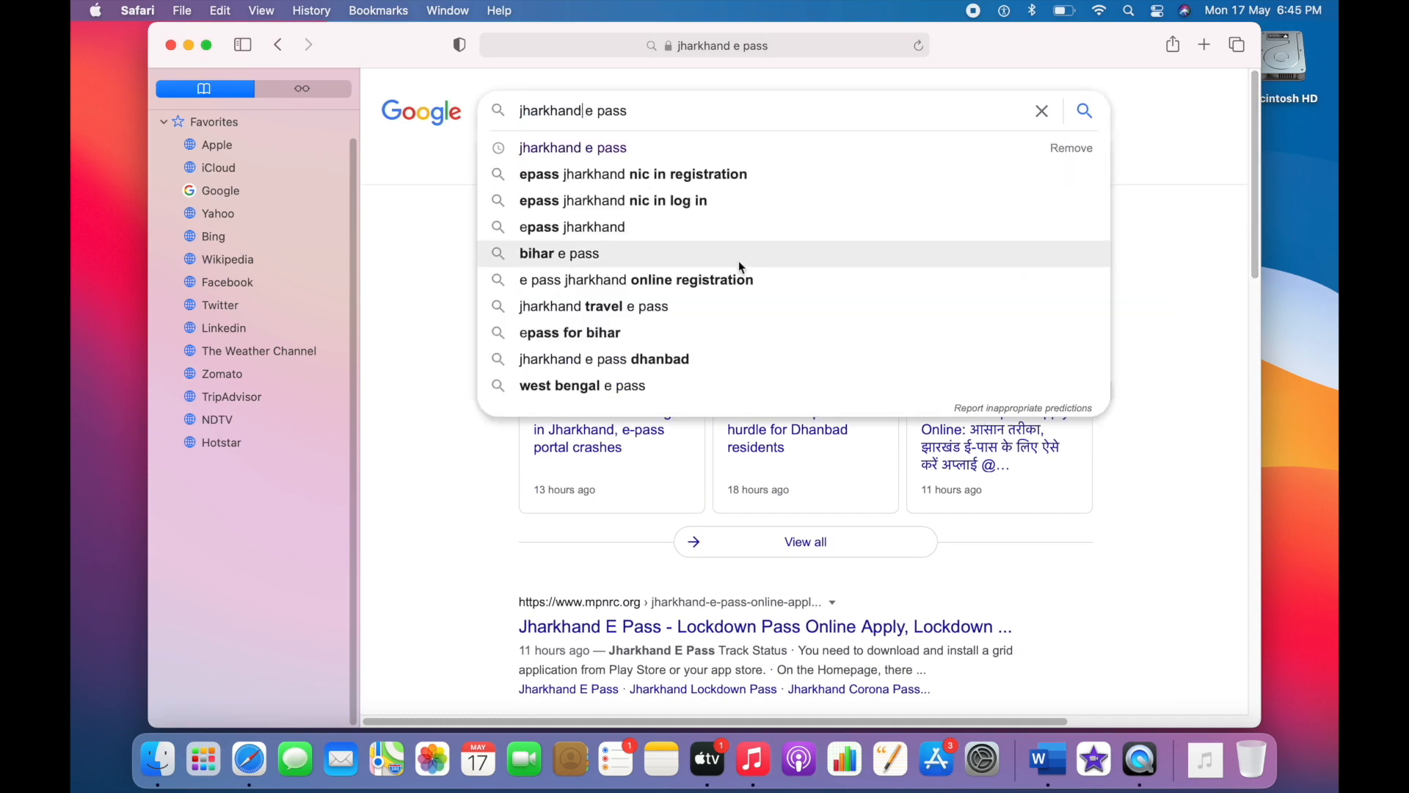
key(BackSpace)
key(BackSpace)
key(BackSpace)
key(BackSpace)
key(BackSpace)
key(BackSpace)
key(BackSpace)
key(BackSpace)
key(BackSpace)
text(delhi)
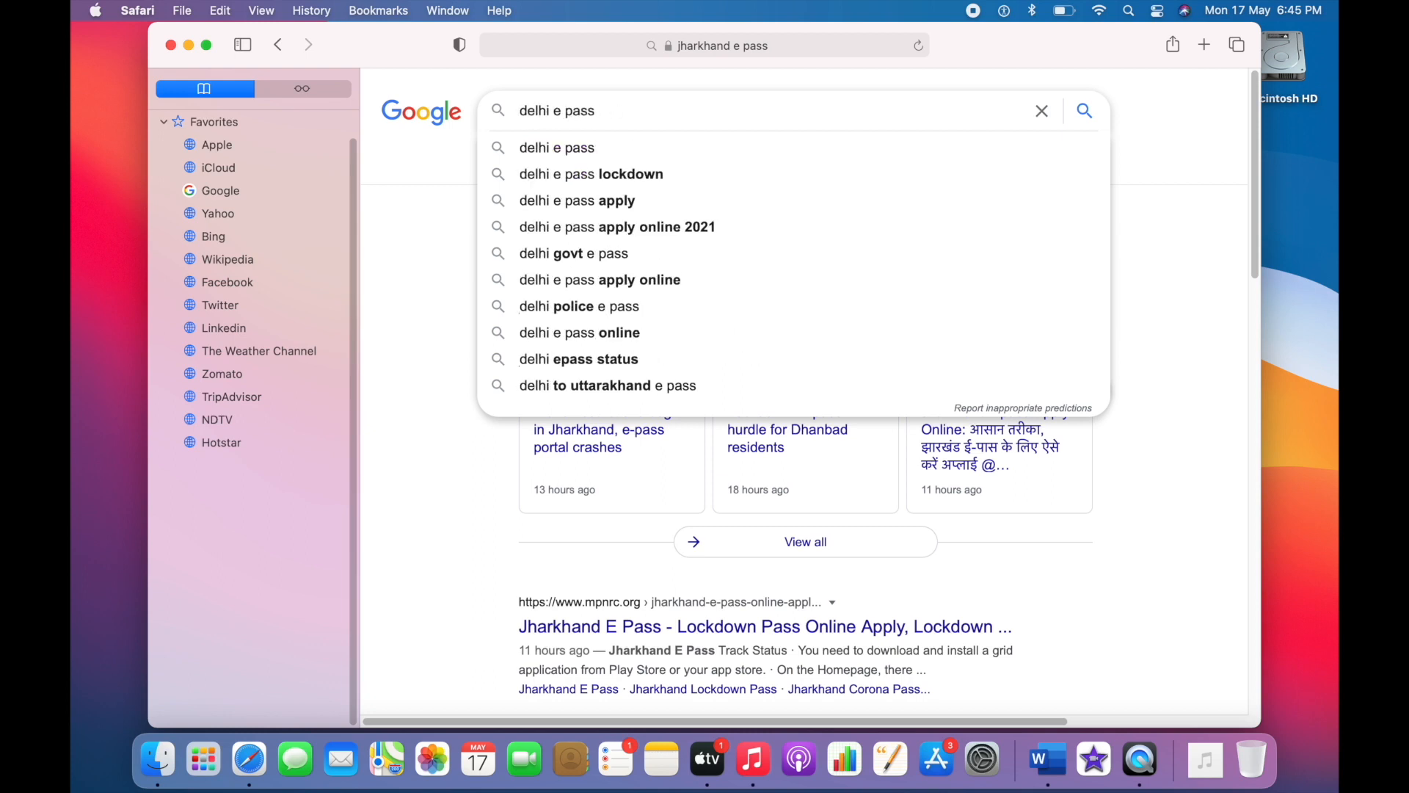
key(Return)
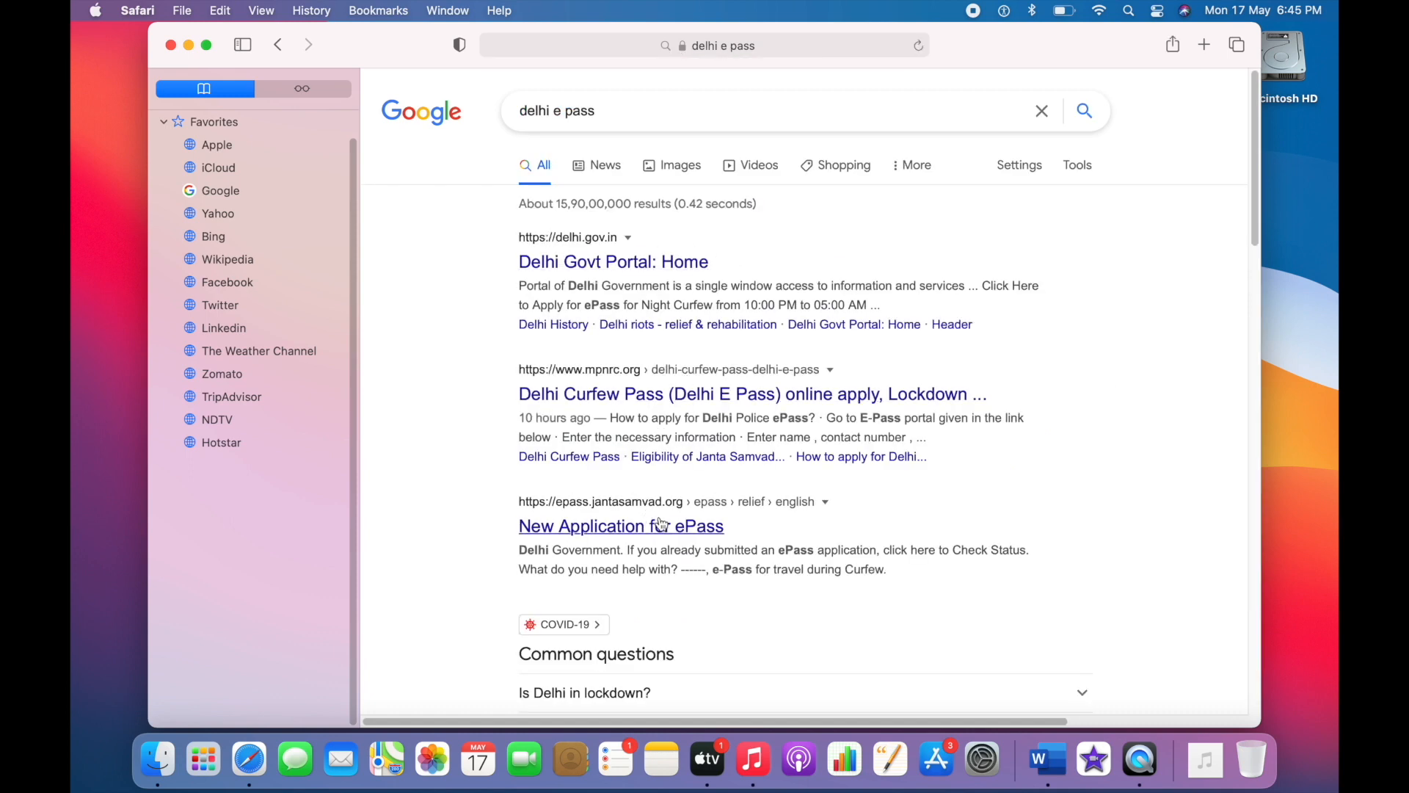
Step: Replace the query with "jharkhand e pass" from the earlier searches and run the search
click(621, 110)
key(BackSpace)
key(BackSpace)
key(BackSpace)
key(BackSpace)
key(BackSpace)
key(BackSpace)
key(BackSpace)
key(BackSpace)
key(BackSpace)
key(BackSpace)
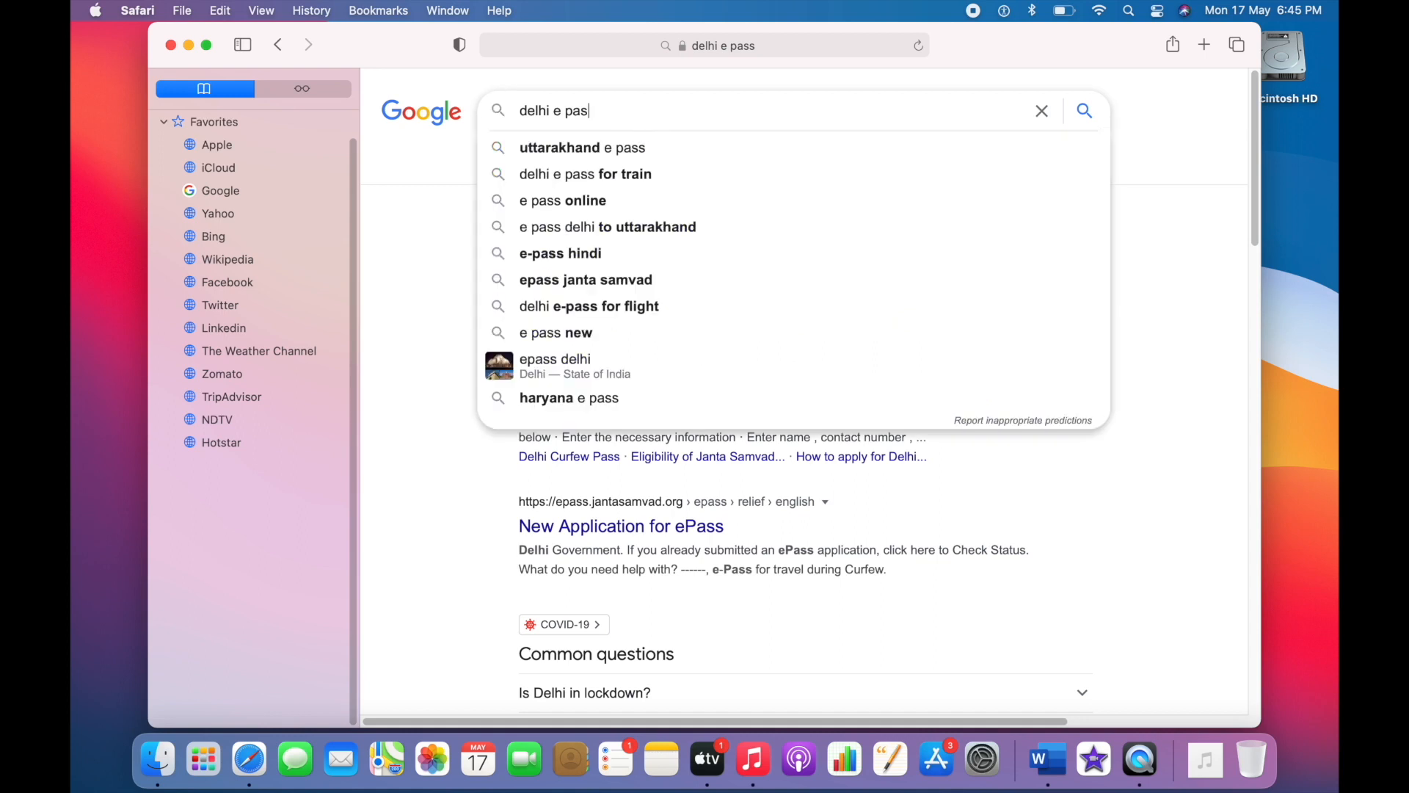
key(BackSpace)
key(BackSpace)
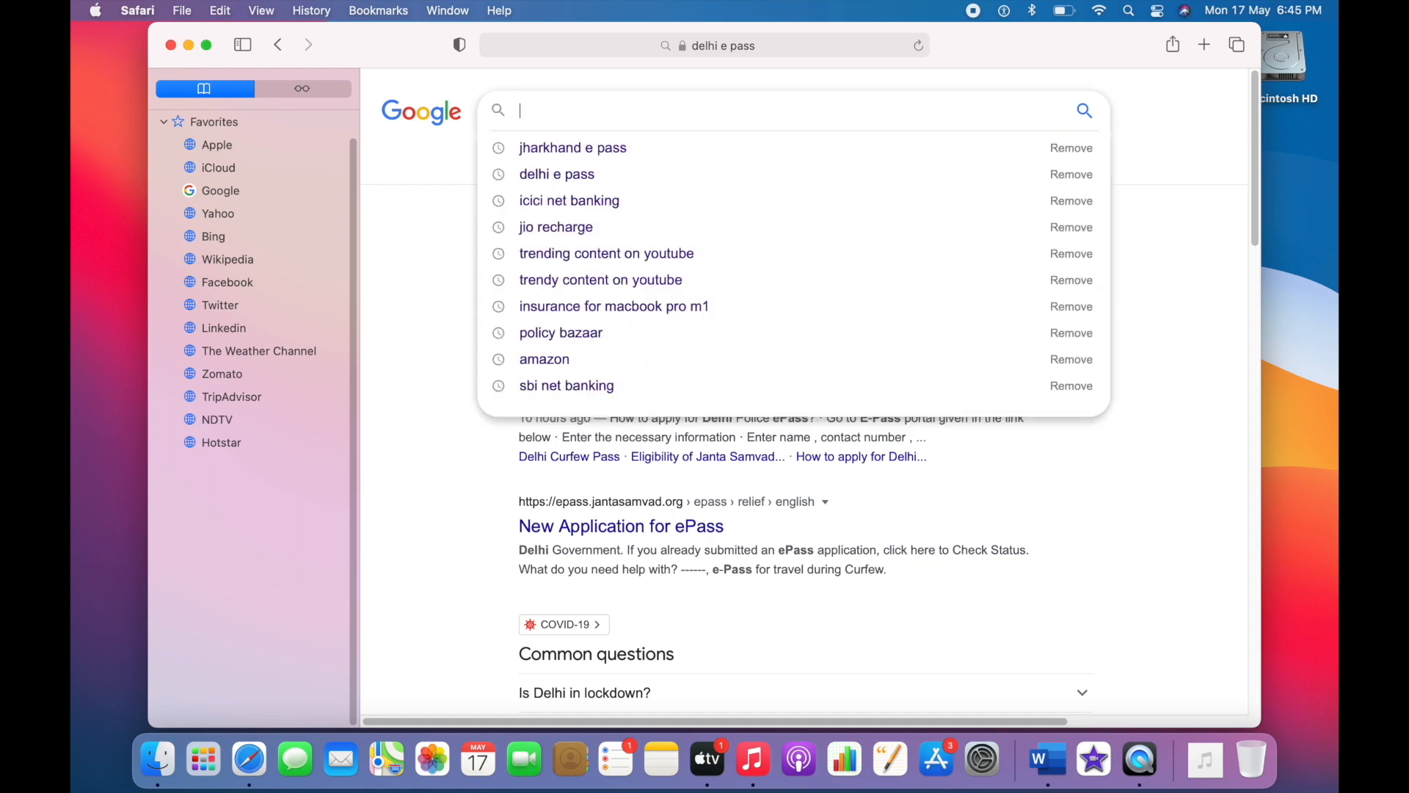
key(Down)
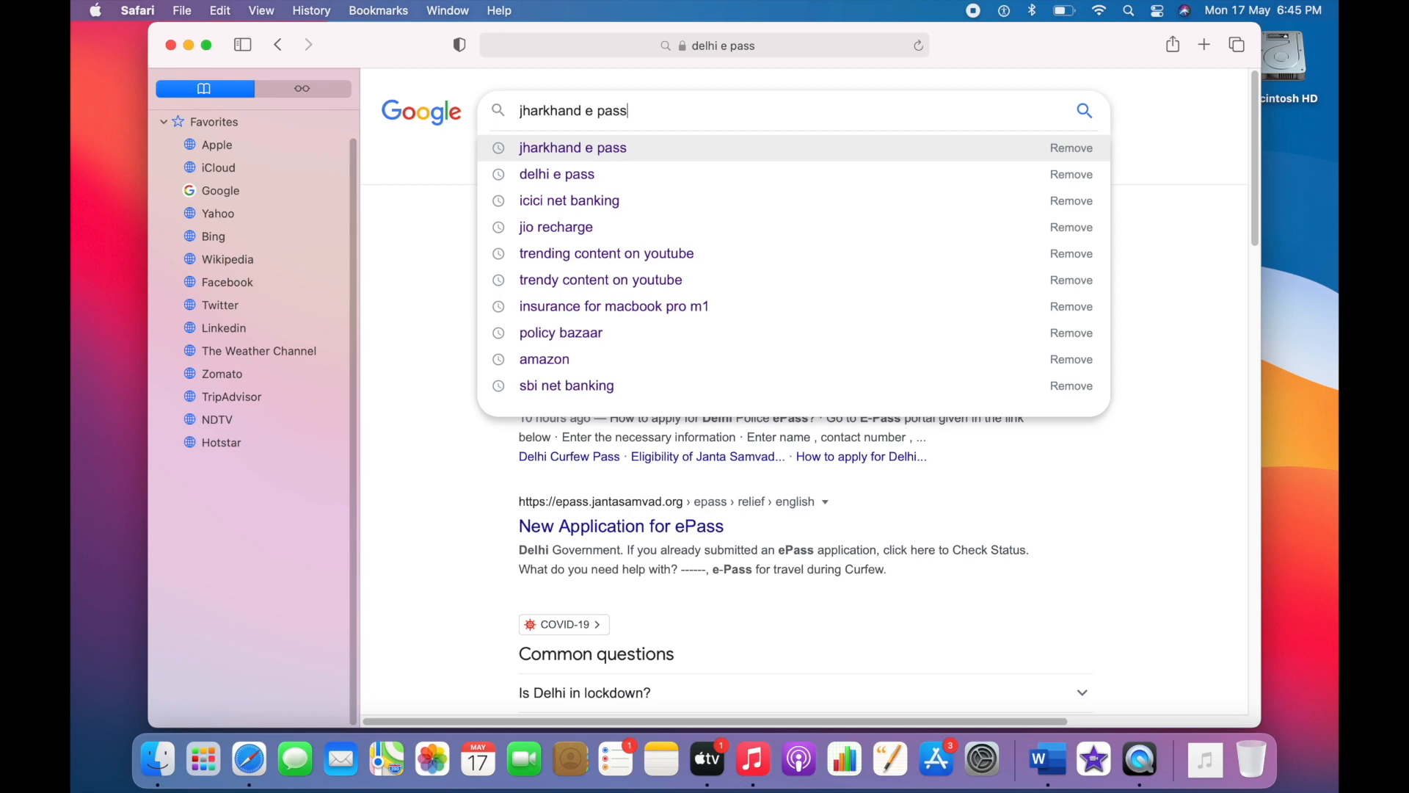
key(Return)
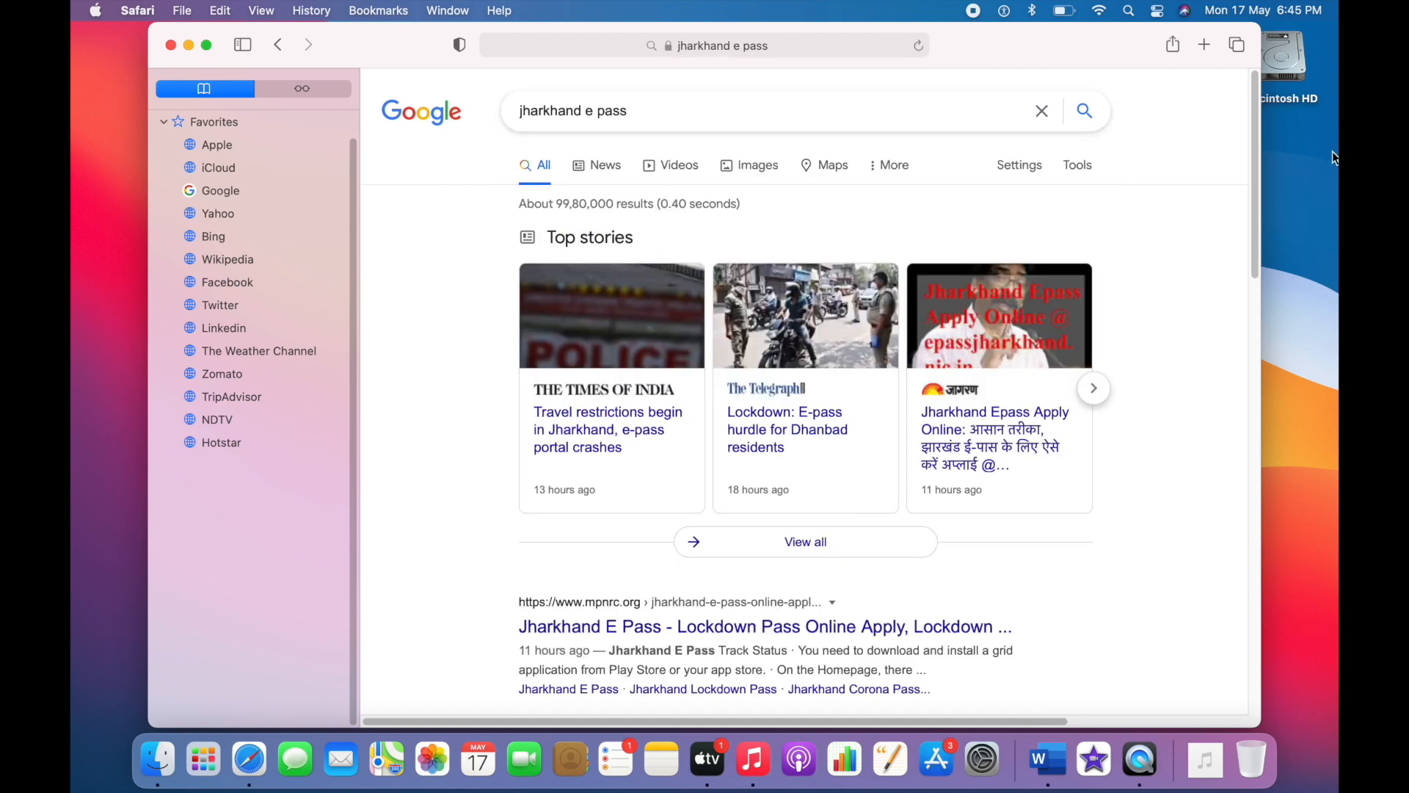
Step: Open the "ePass for Jharkhand" result from epassjharkhand.nic.in and enter the portal through Server-1
scroll(1254, 269, down, 5)
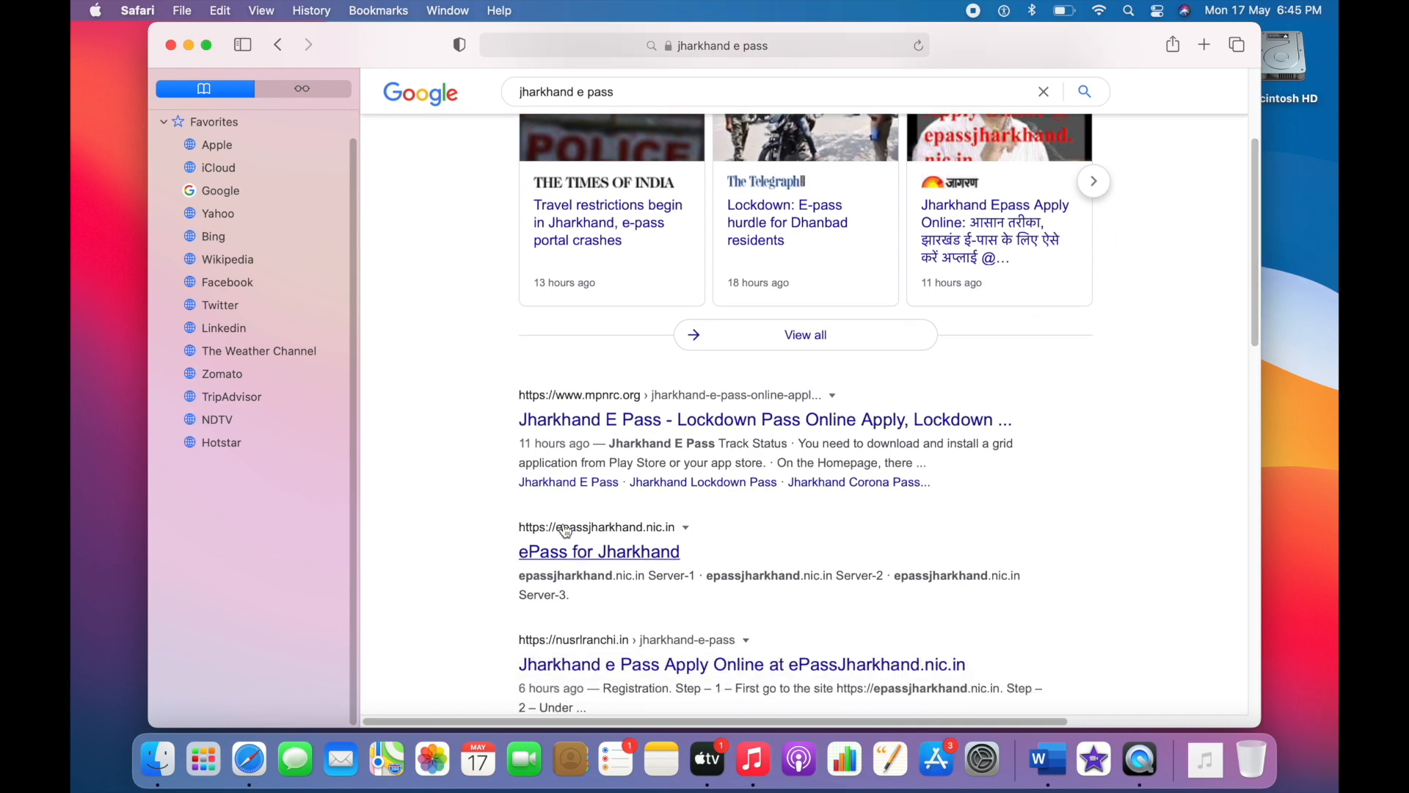
click(637, 538)
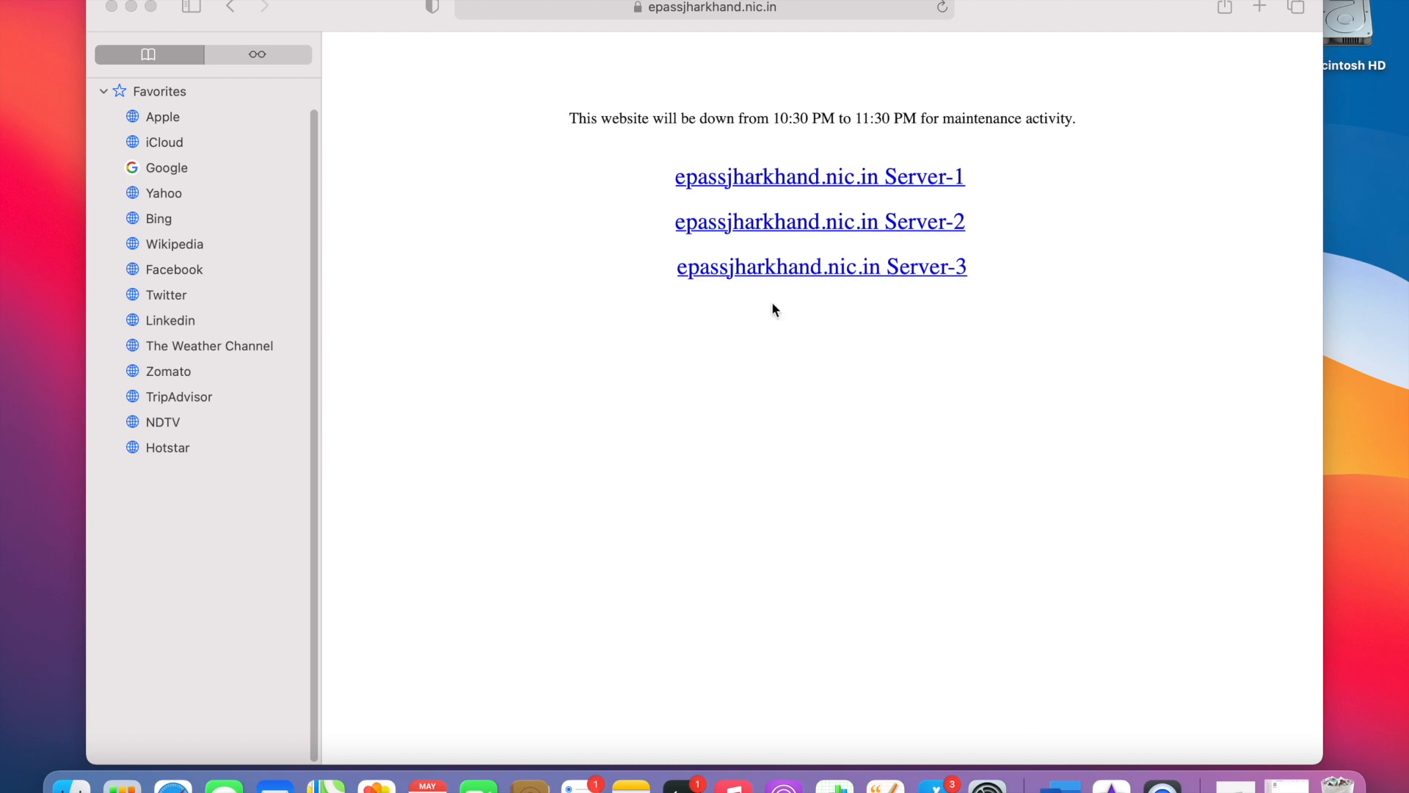
click(753, 184)
click(753, 184)
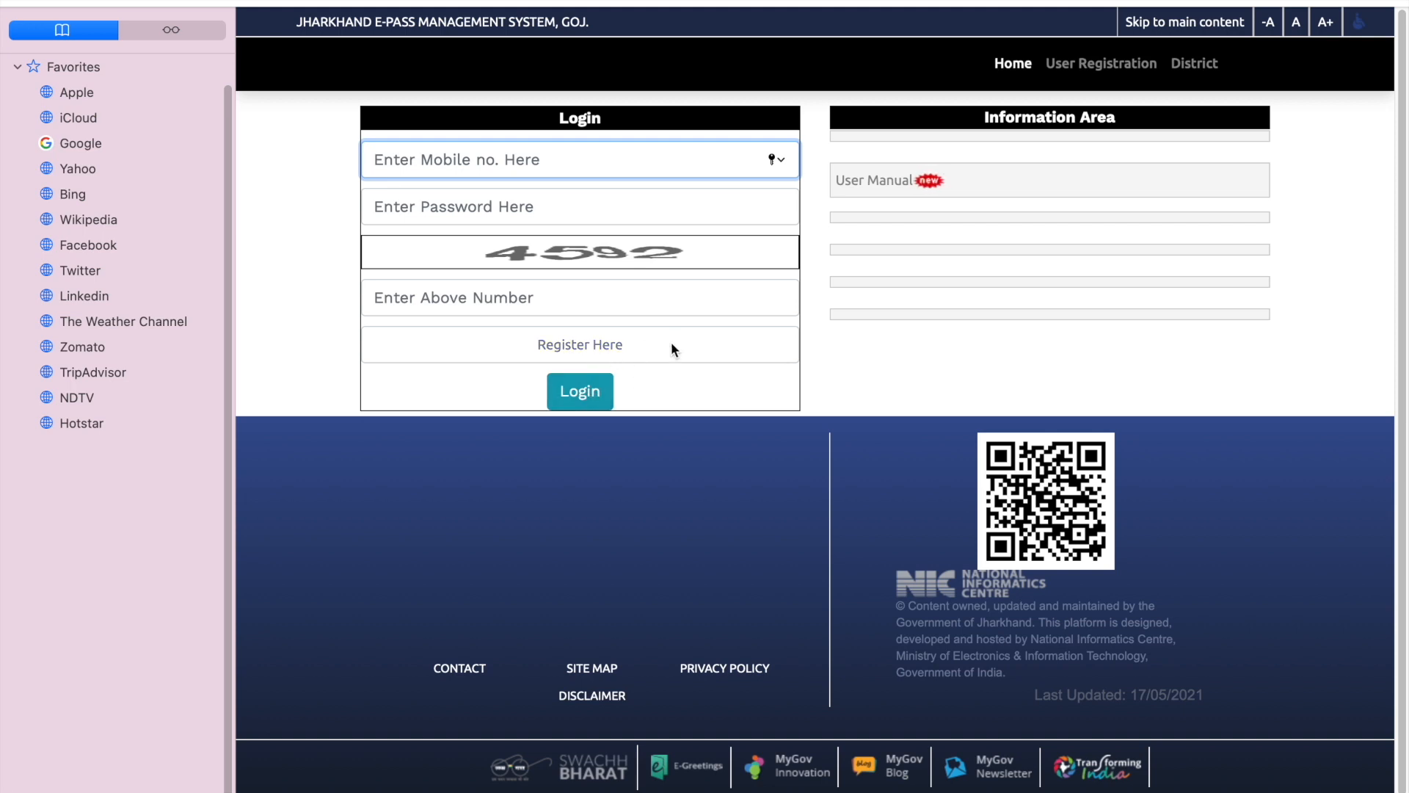
Step: Open the new user registration form and enter the applicant's mobile number in both the mobile and confirmation fields
click(606, 349)
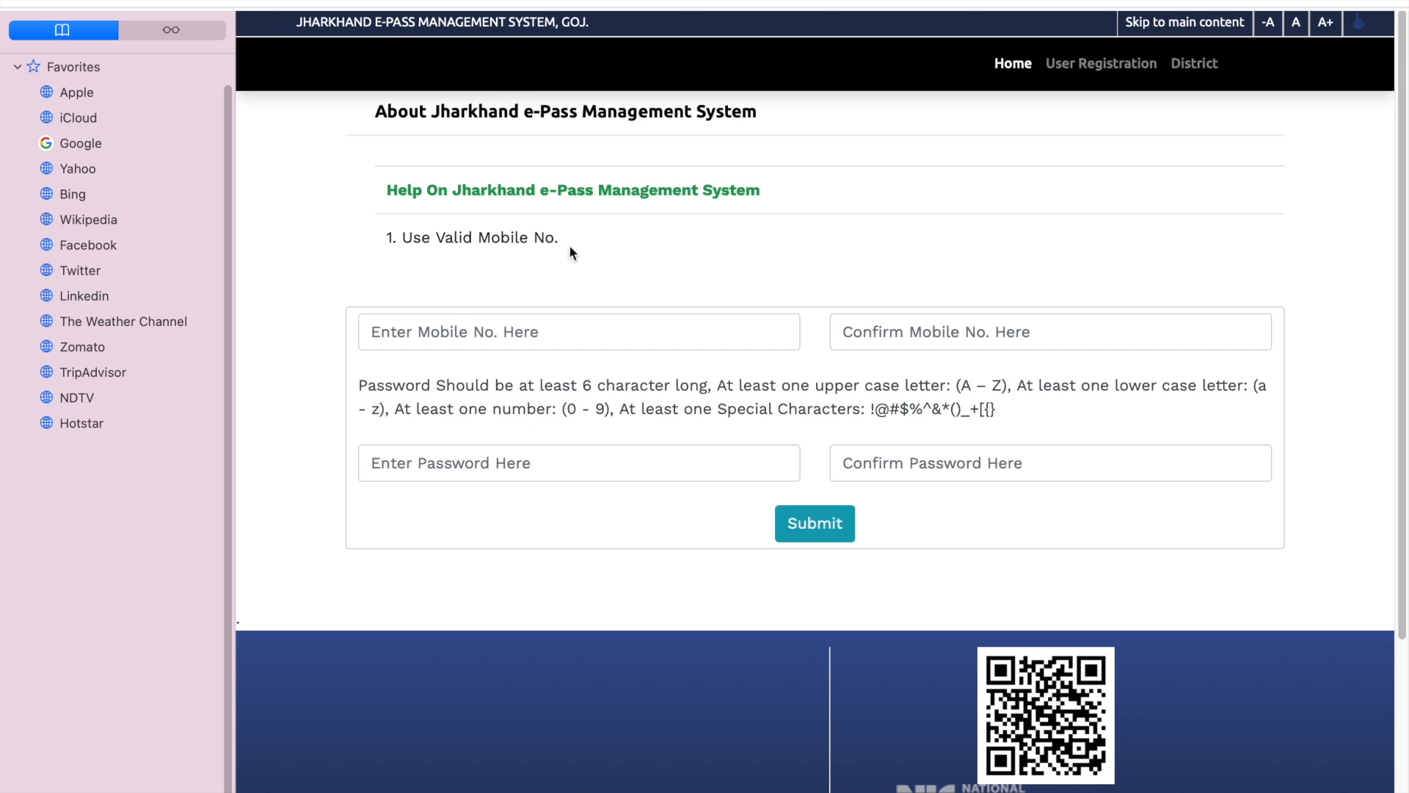
click(522, 328)
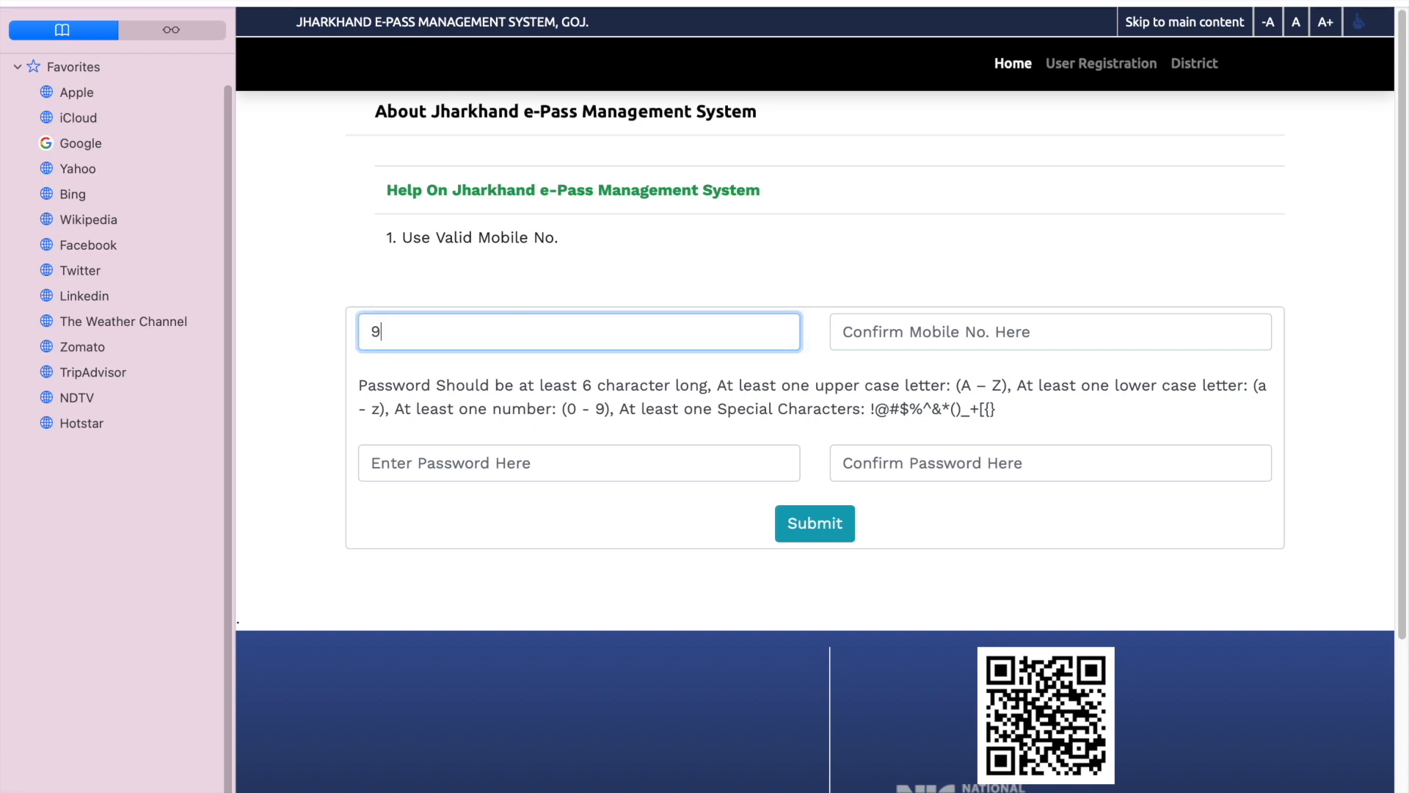
click(881, 337)
key(super+v)
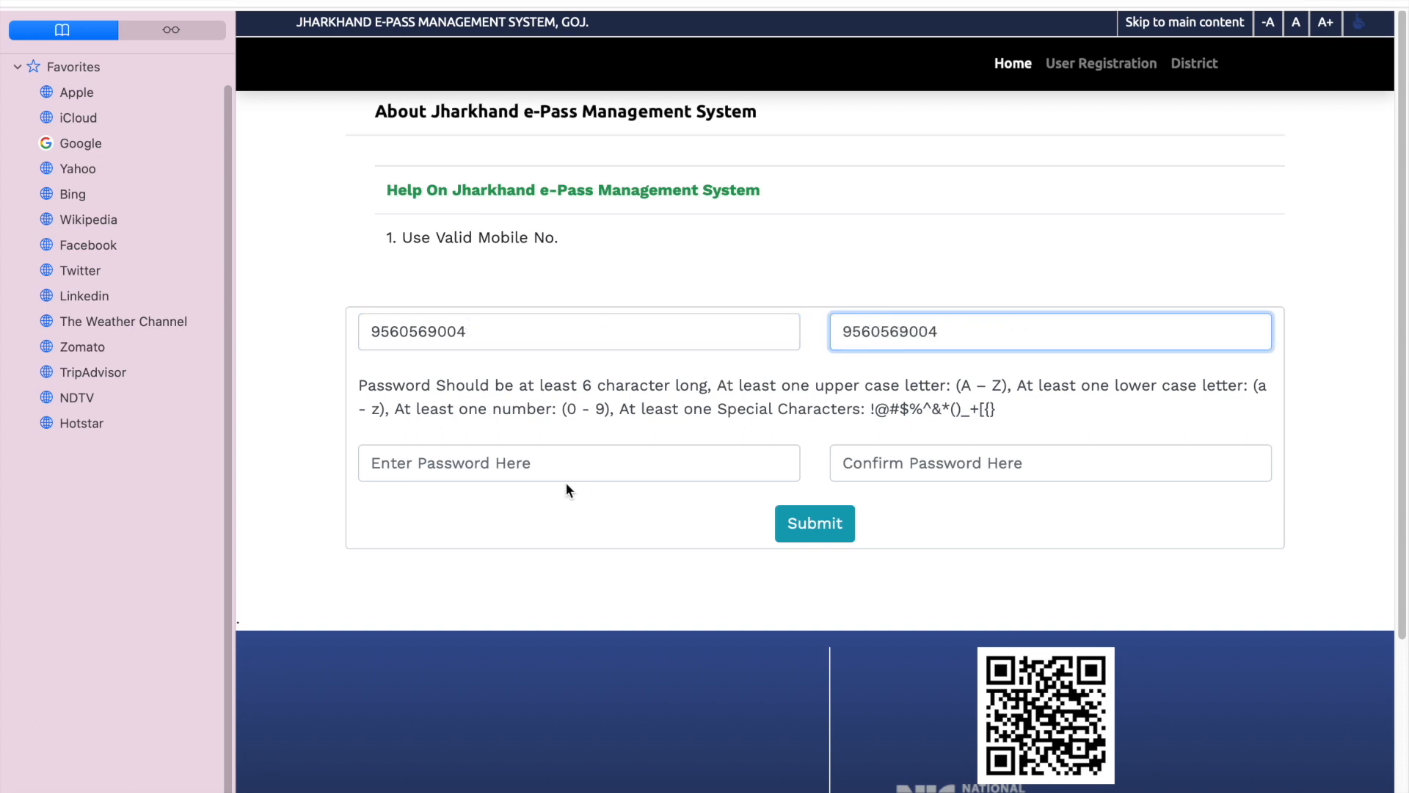
Step: Enter and confirm a self-chosen account password, then submit the registration and dismiss the message
click(541, 464)
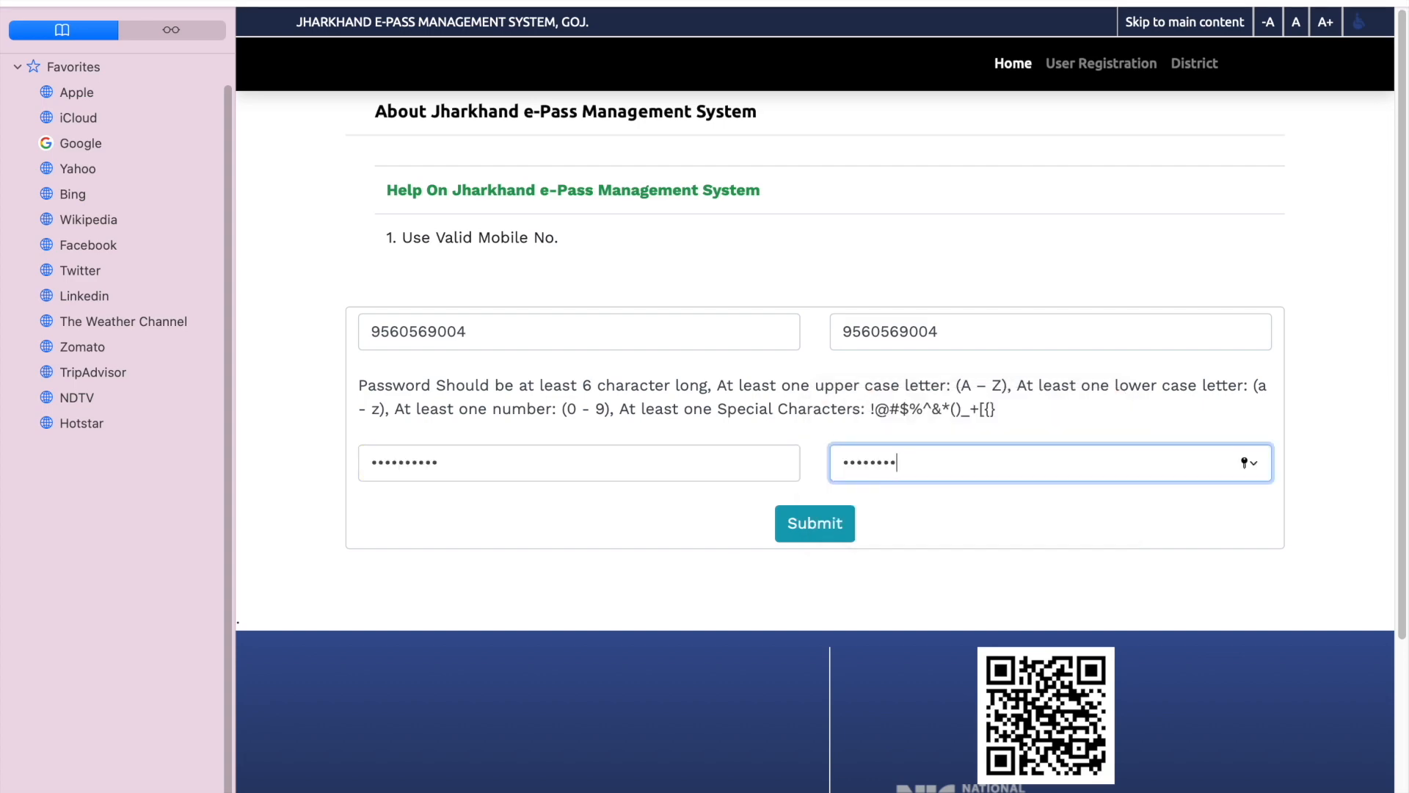
text(••)
click(810, 528)
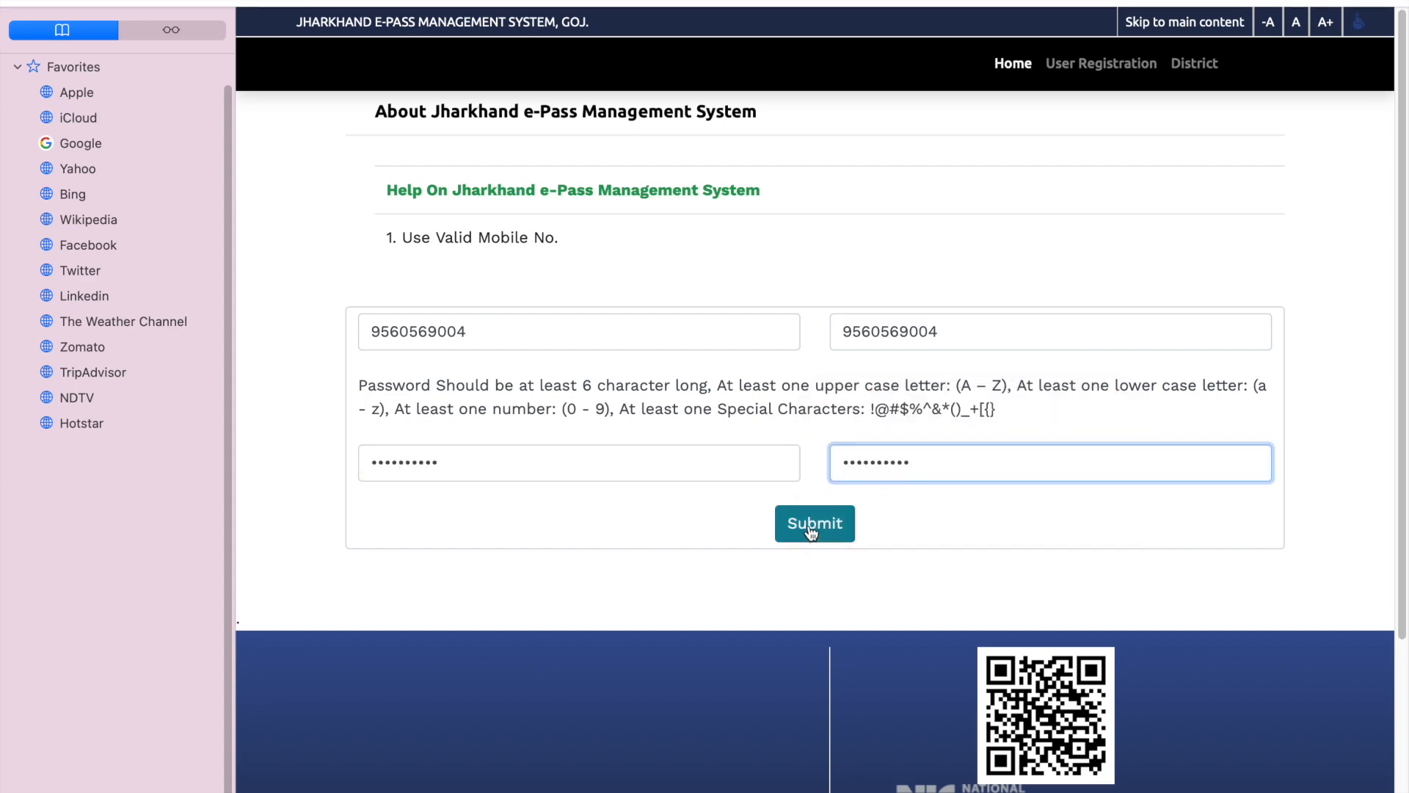
click(724, 496)
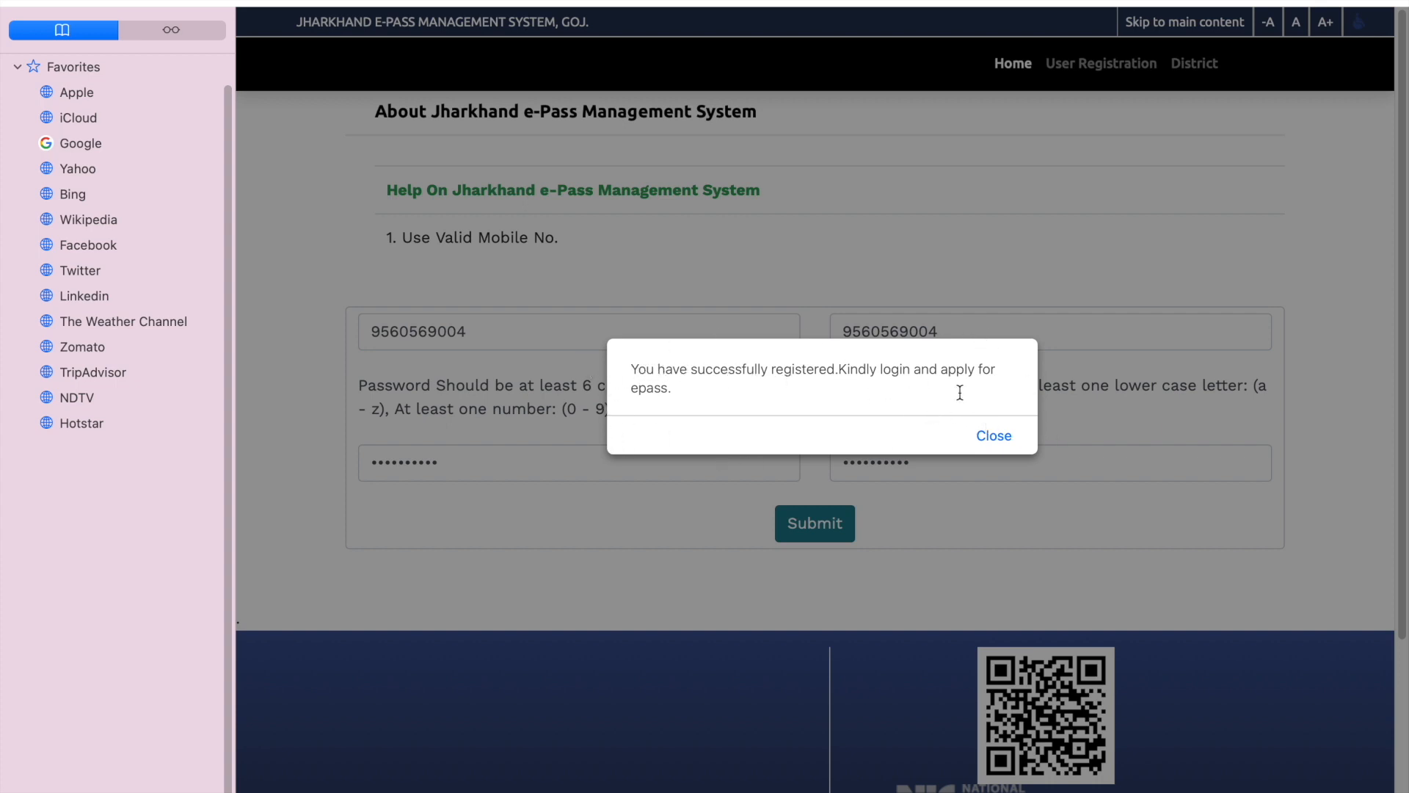
click(1002, 436)
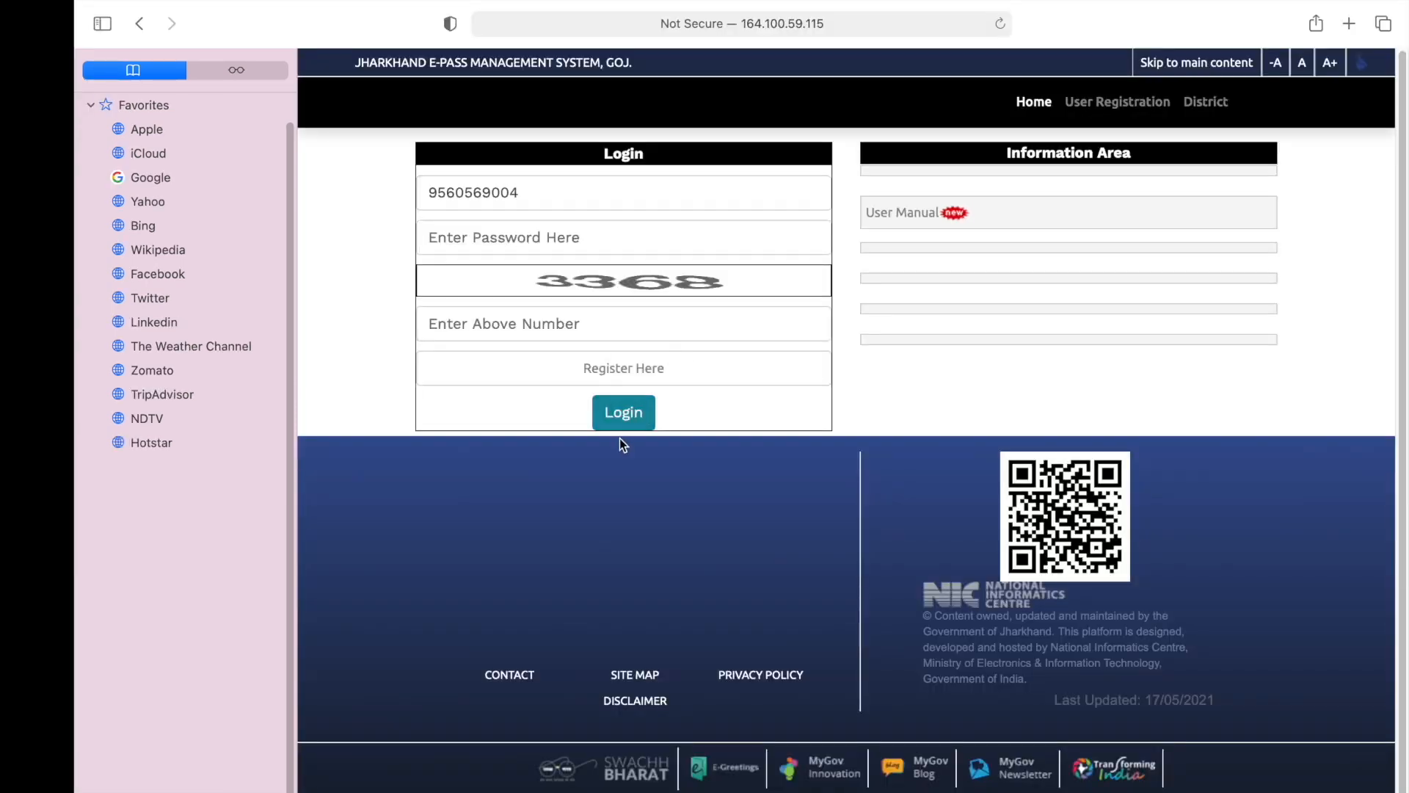
Step: Log in to the e-Pass portal with the account password and the displayed captcha number
click(504, 243)
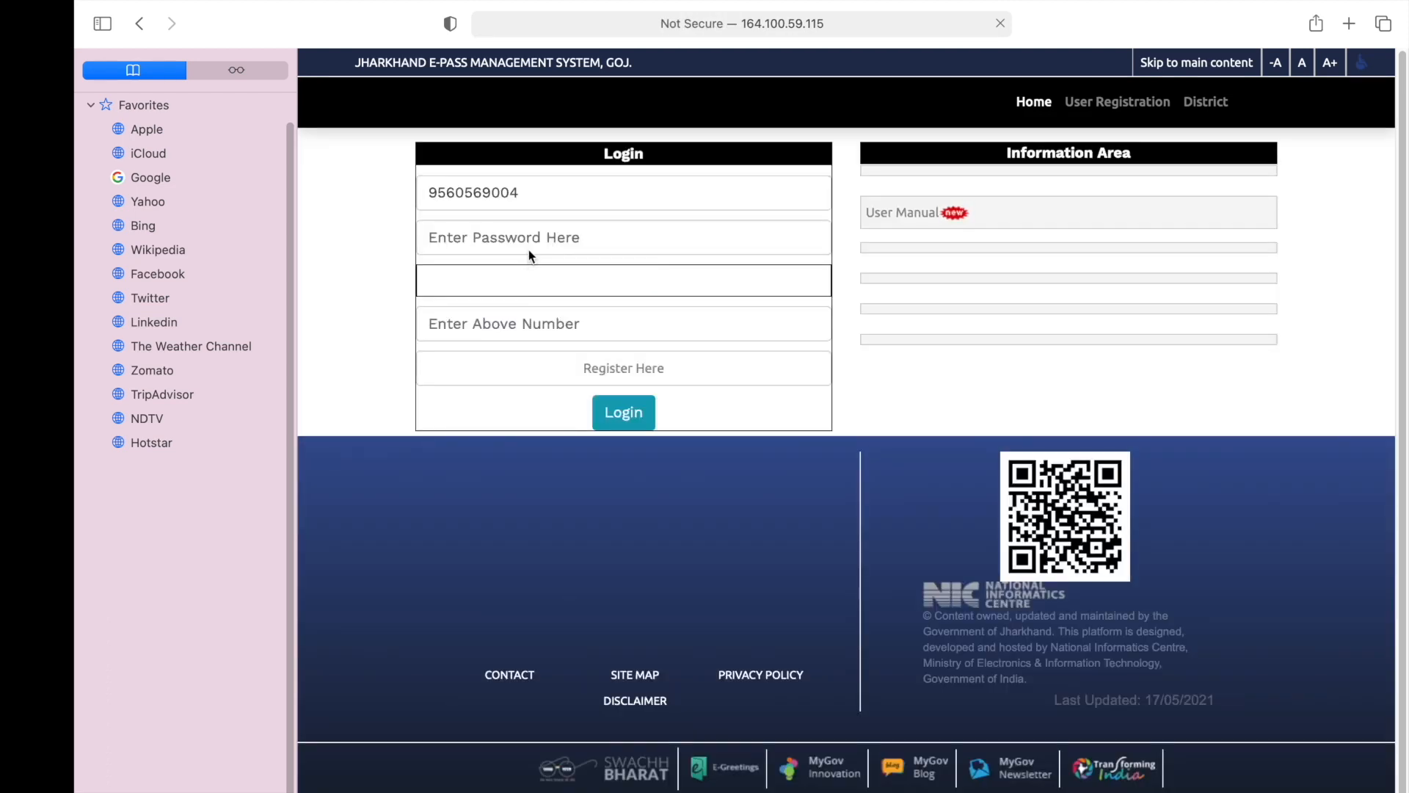
click(532, 245)
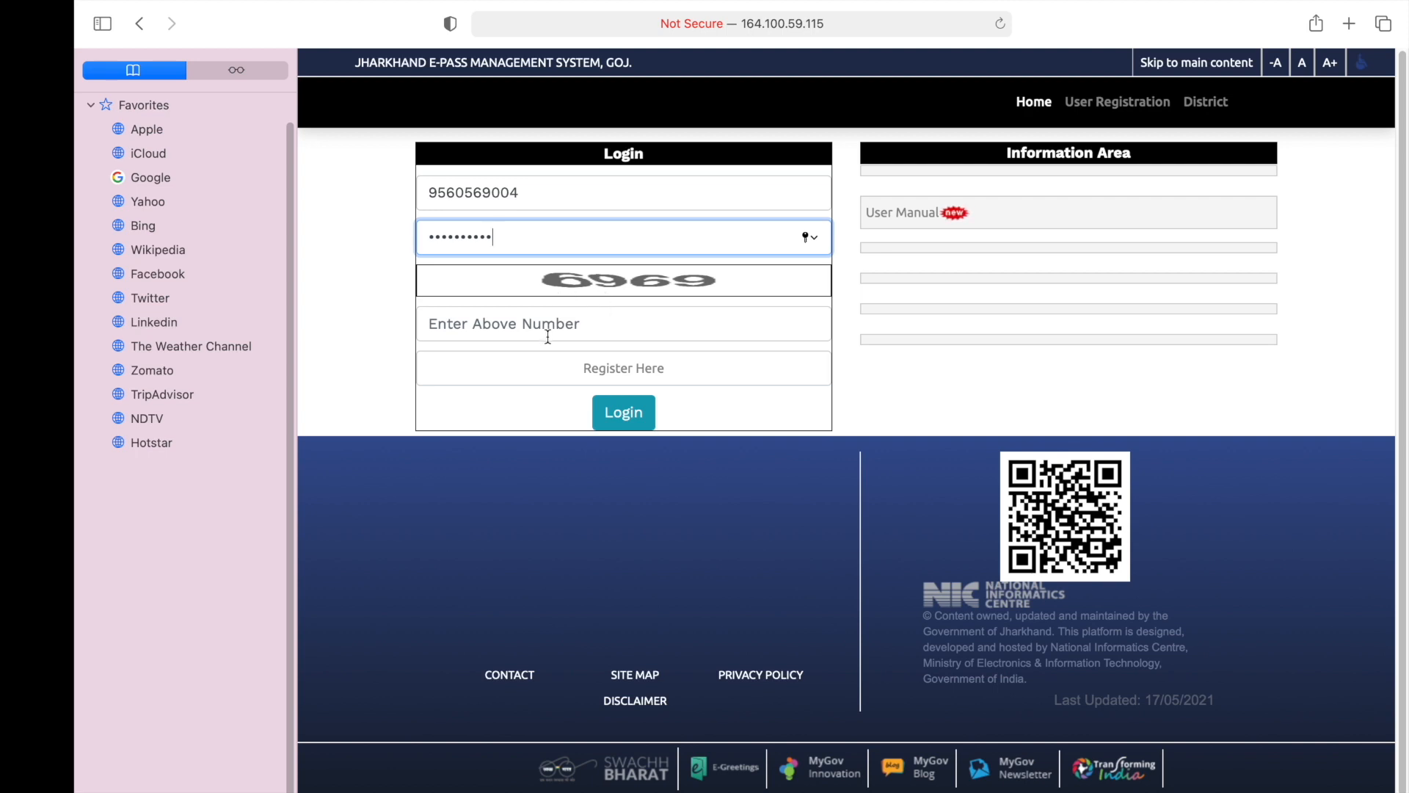
click(549, 332)
text(6969)
click(623, 412)
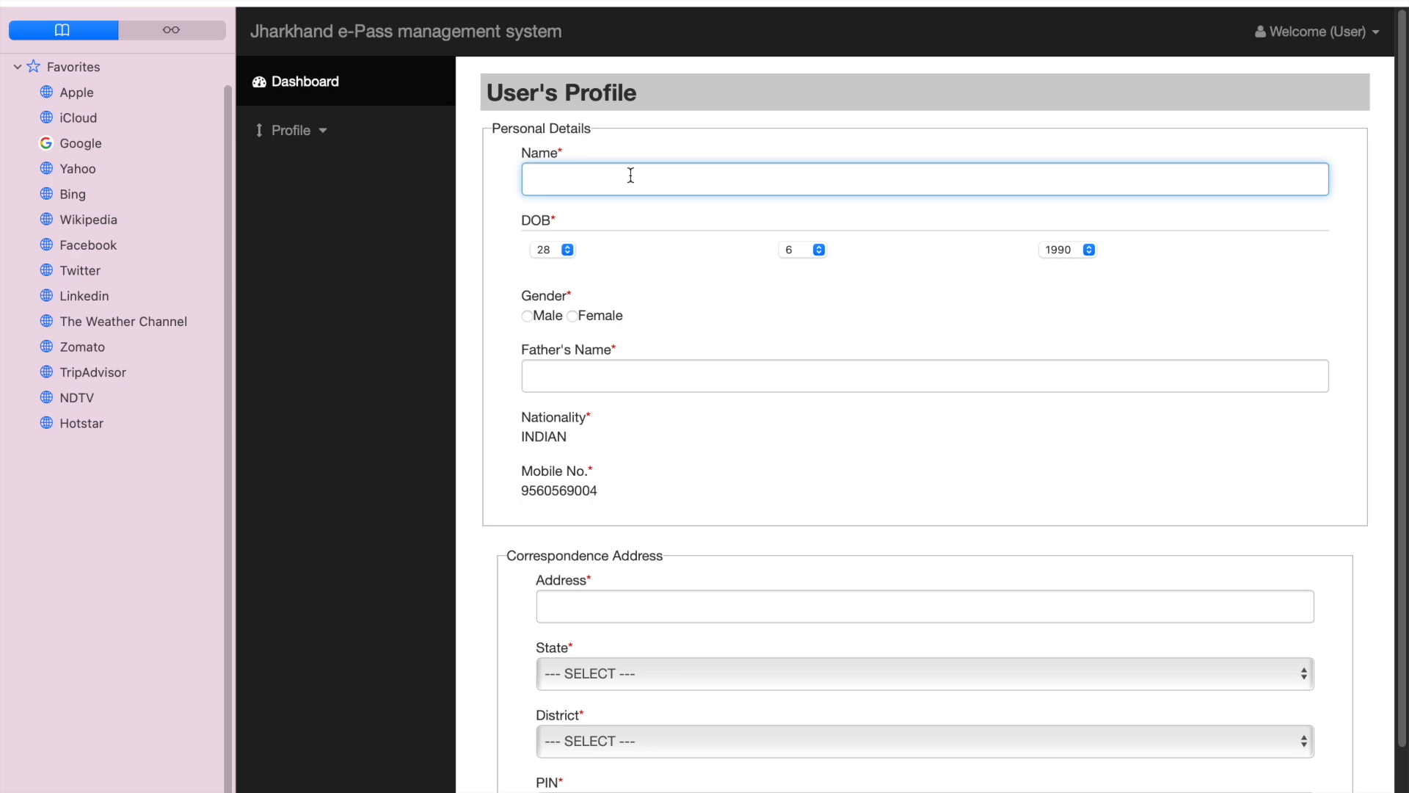
Step: Fill in the personal details with the applicant's full name, date of birth, gender Male and father's name
click(568, 251)
click(558, 251)
click(817, 250)
click(804, 249)
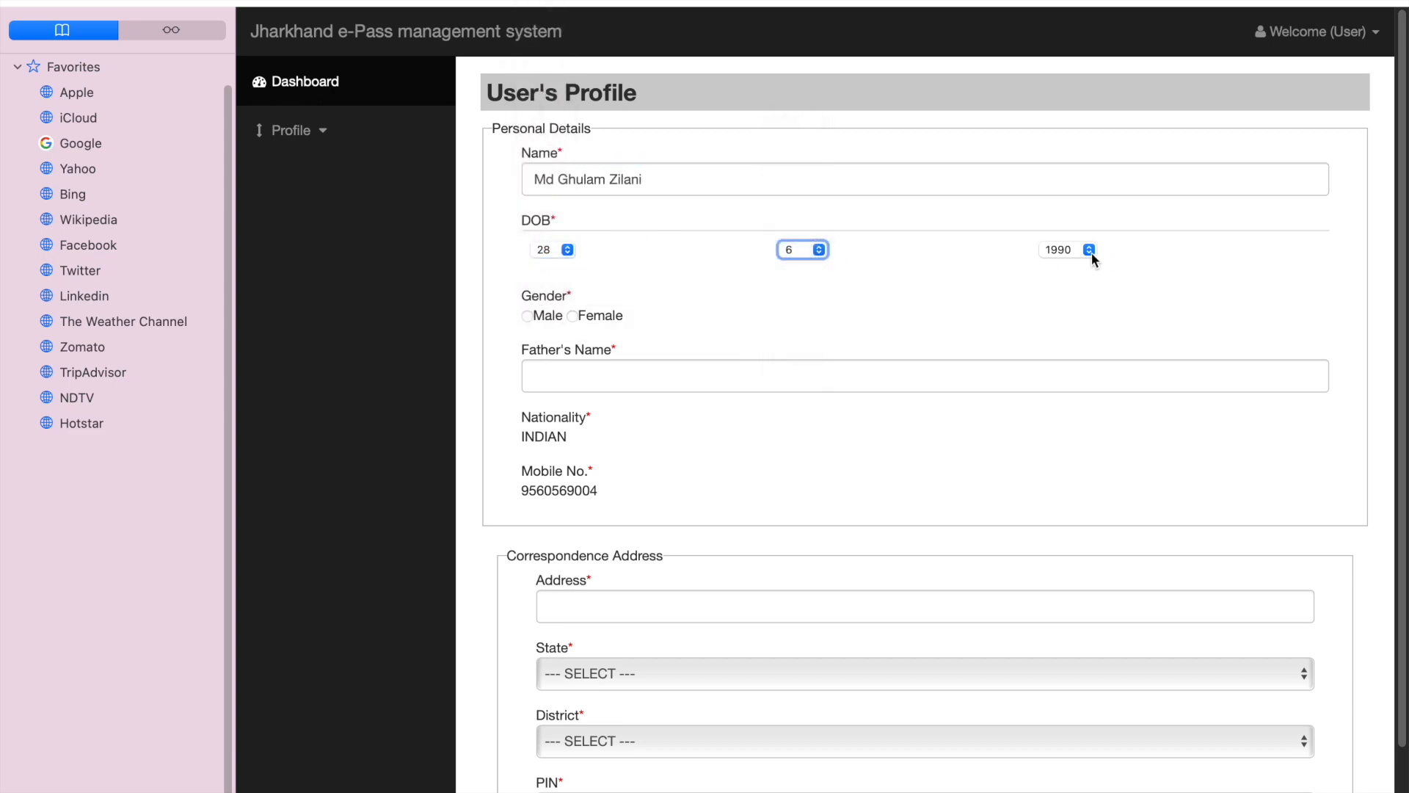
click(528, 317)
click(593, 373)
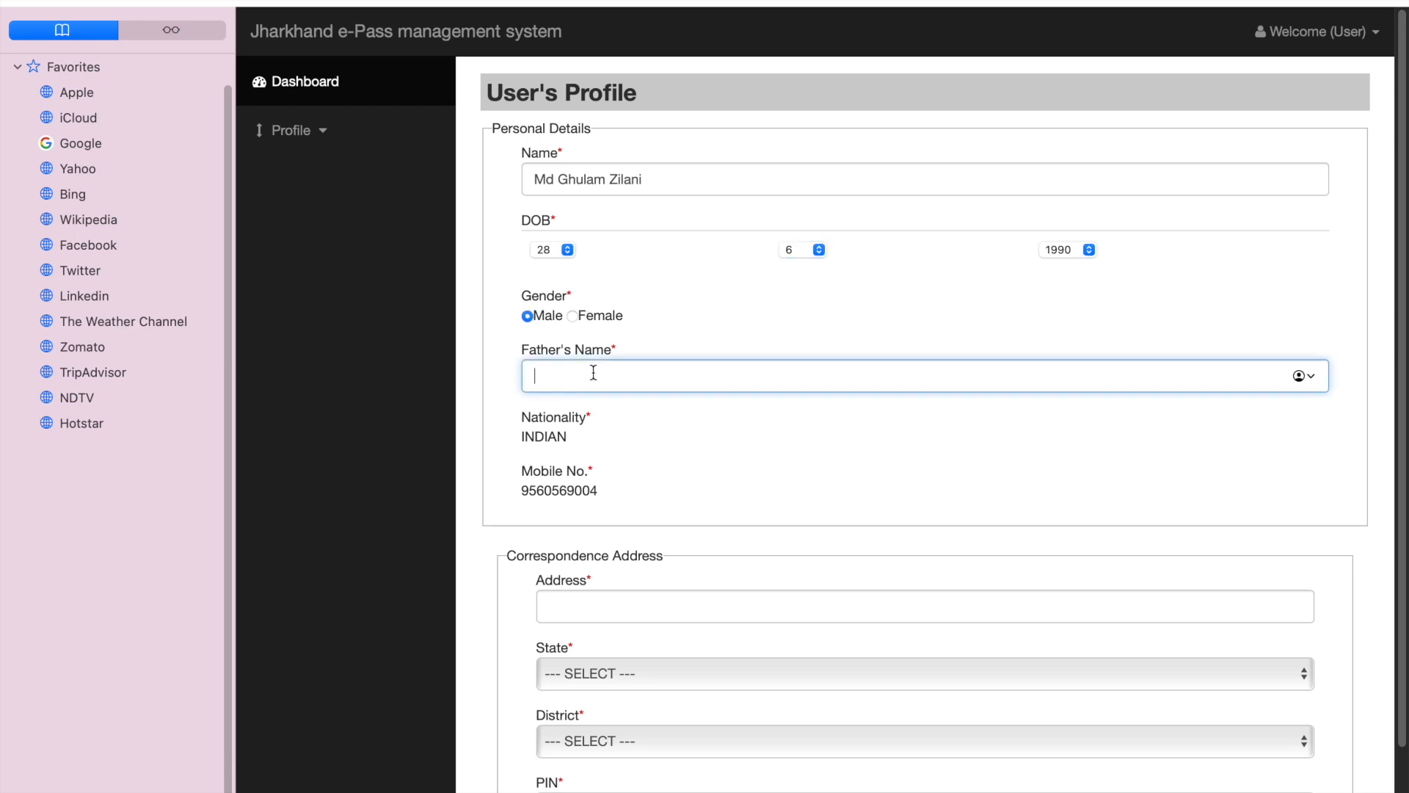
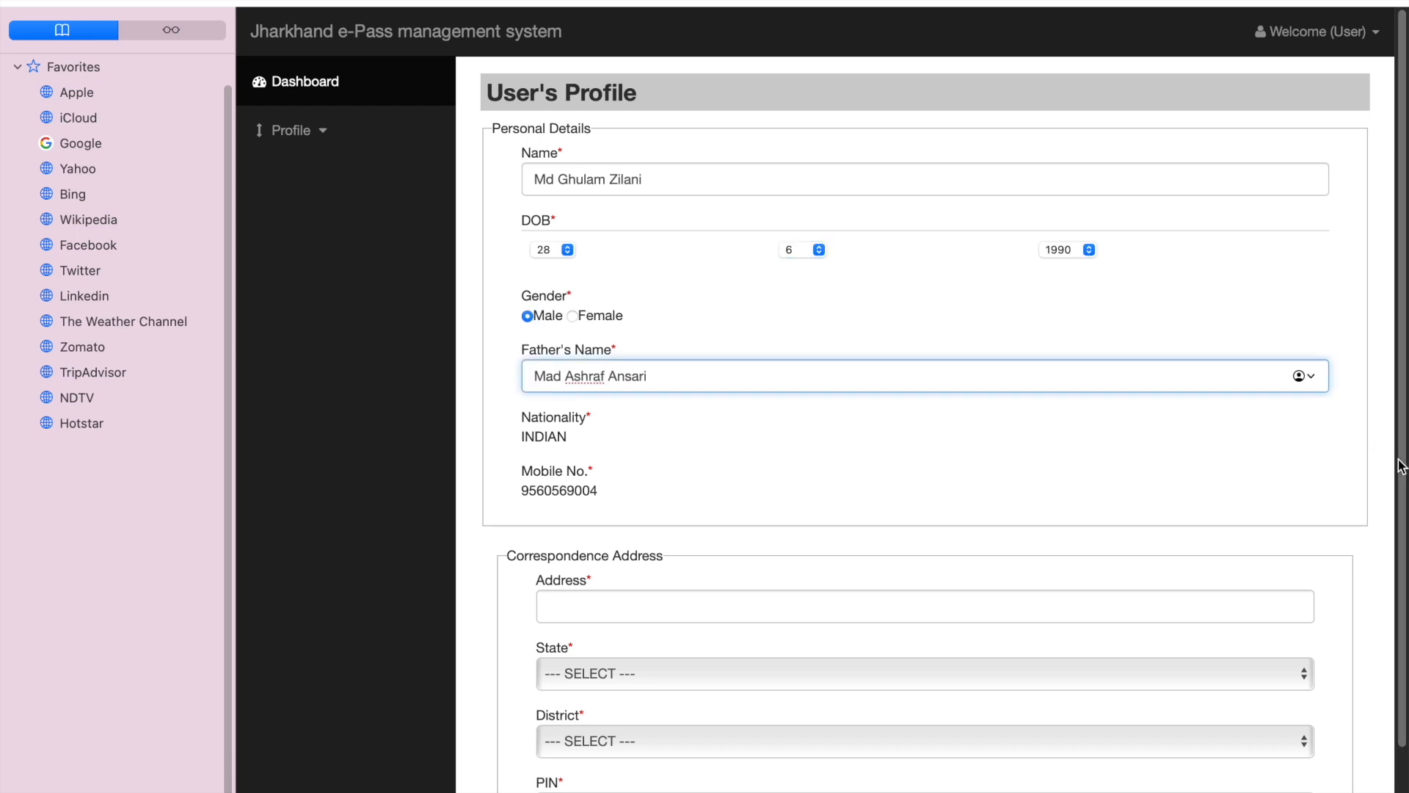
Step: Enter the applicant's street address under Correspondence Address and choose JHARKHAND as the state
scroll(1404, 602, down, 3)
click(665, 520)
click(609, 577)
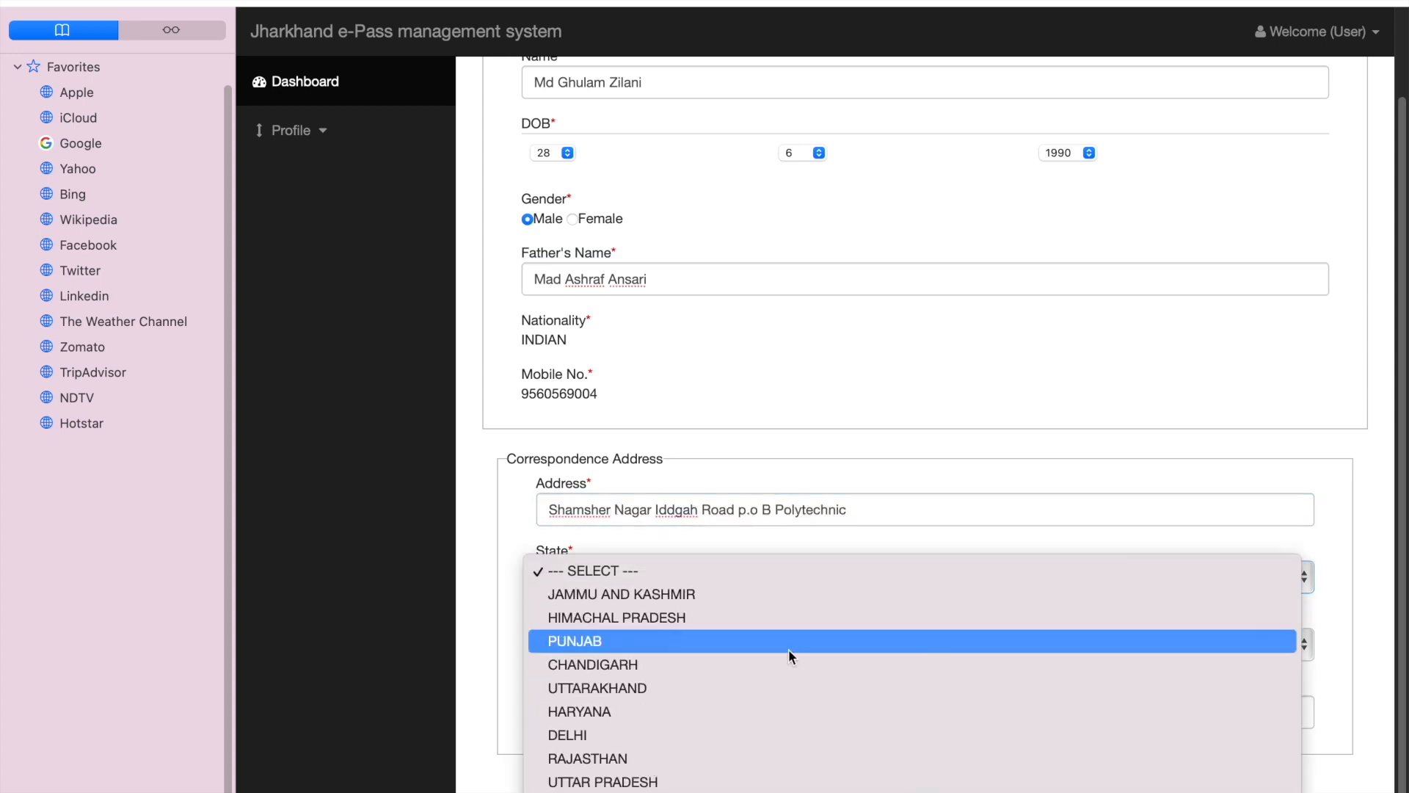
click(668, 786)
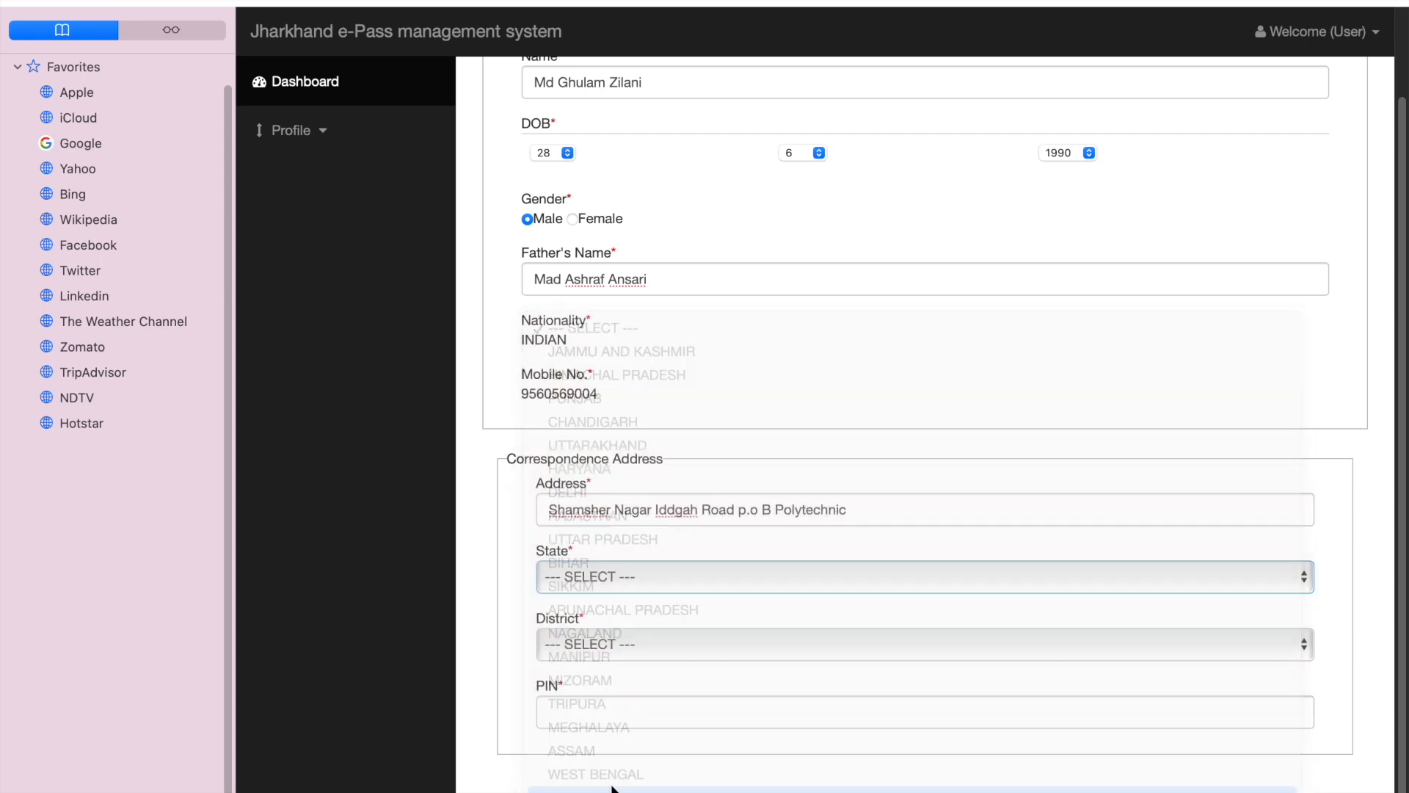
Step: Choose DHANBAD as the district, enter the postal PIN, save the profile and dismiss the message
click(602, 647)
click(602, 647)
click(599, 711)
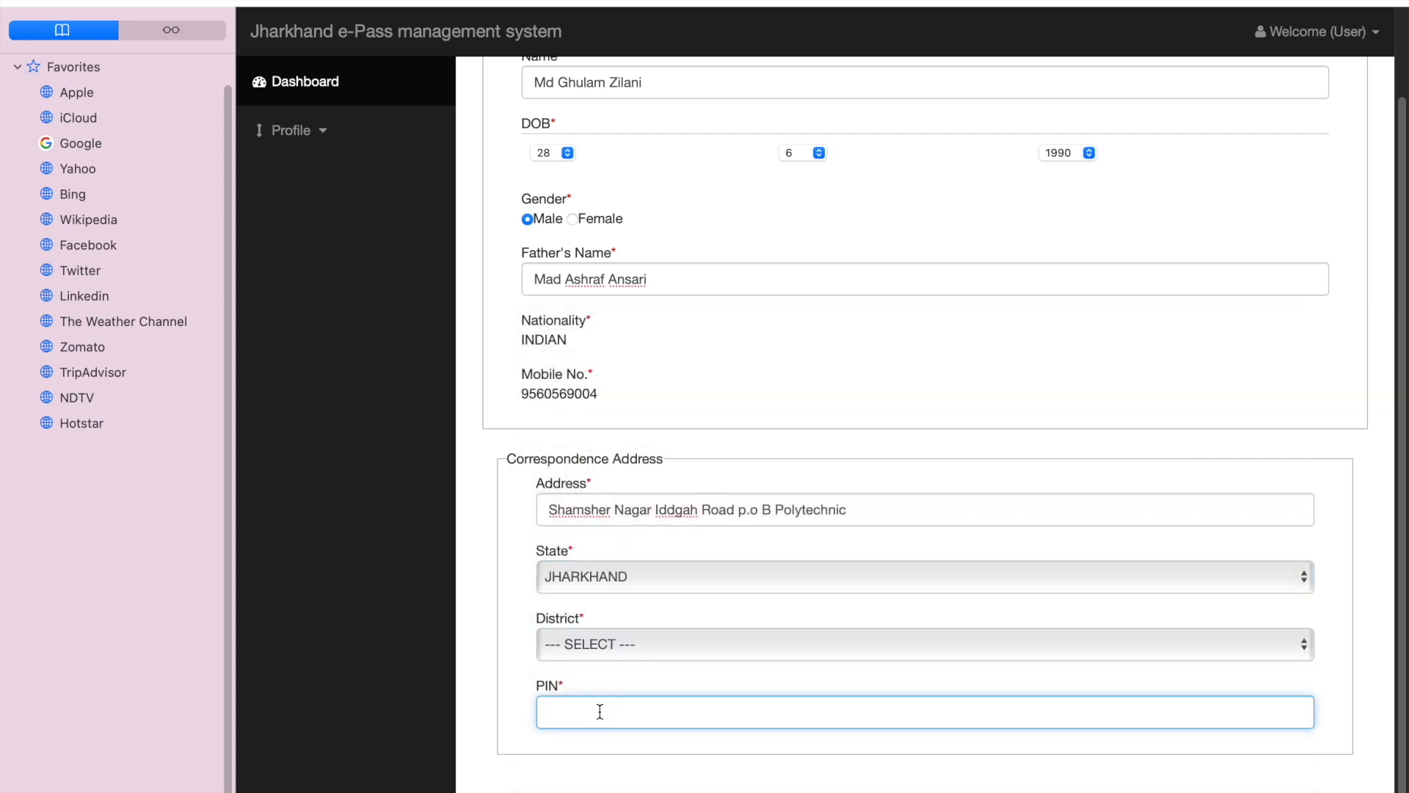
click(620, 648)
click(627, 728)
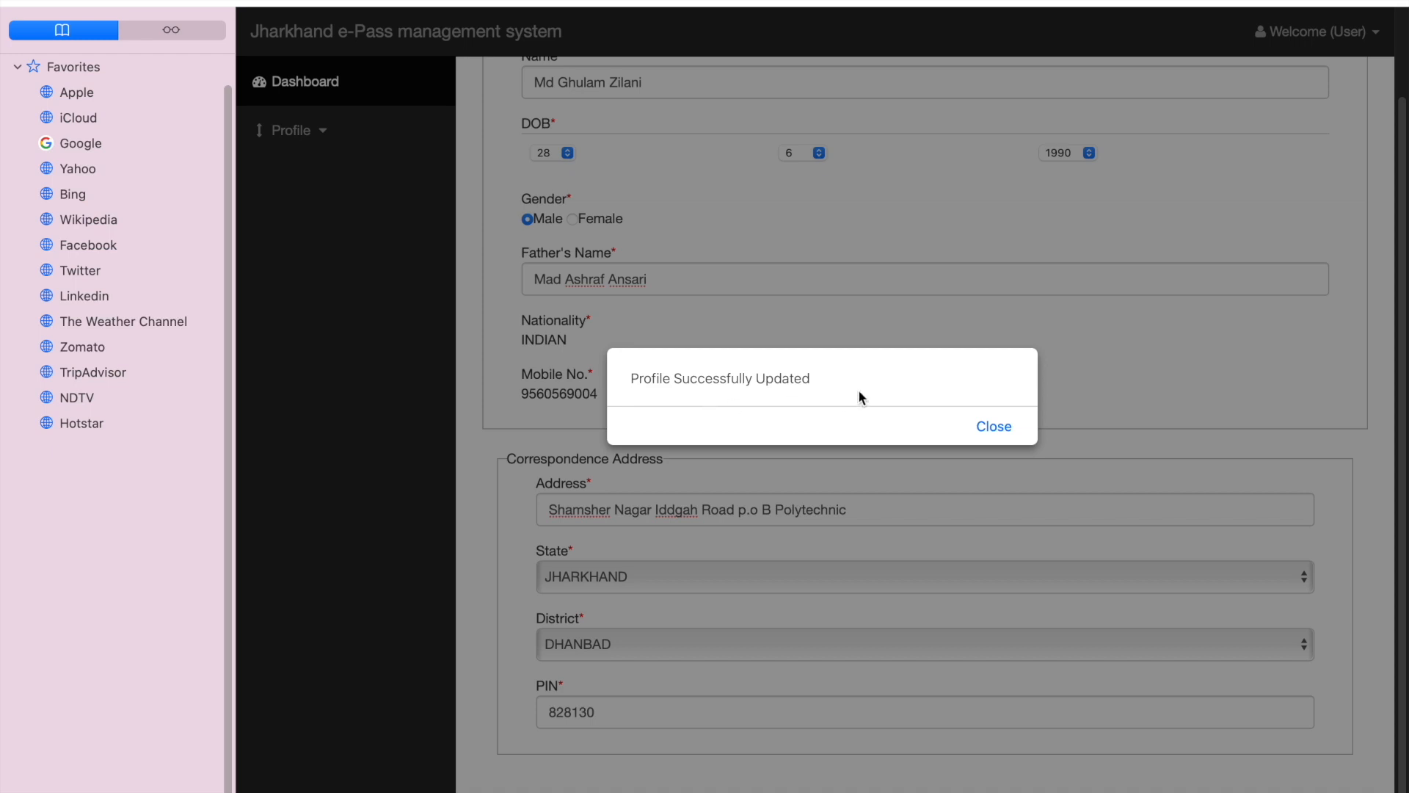
click(988, 430)
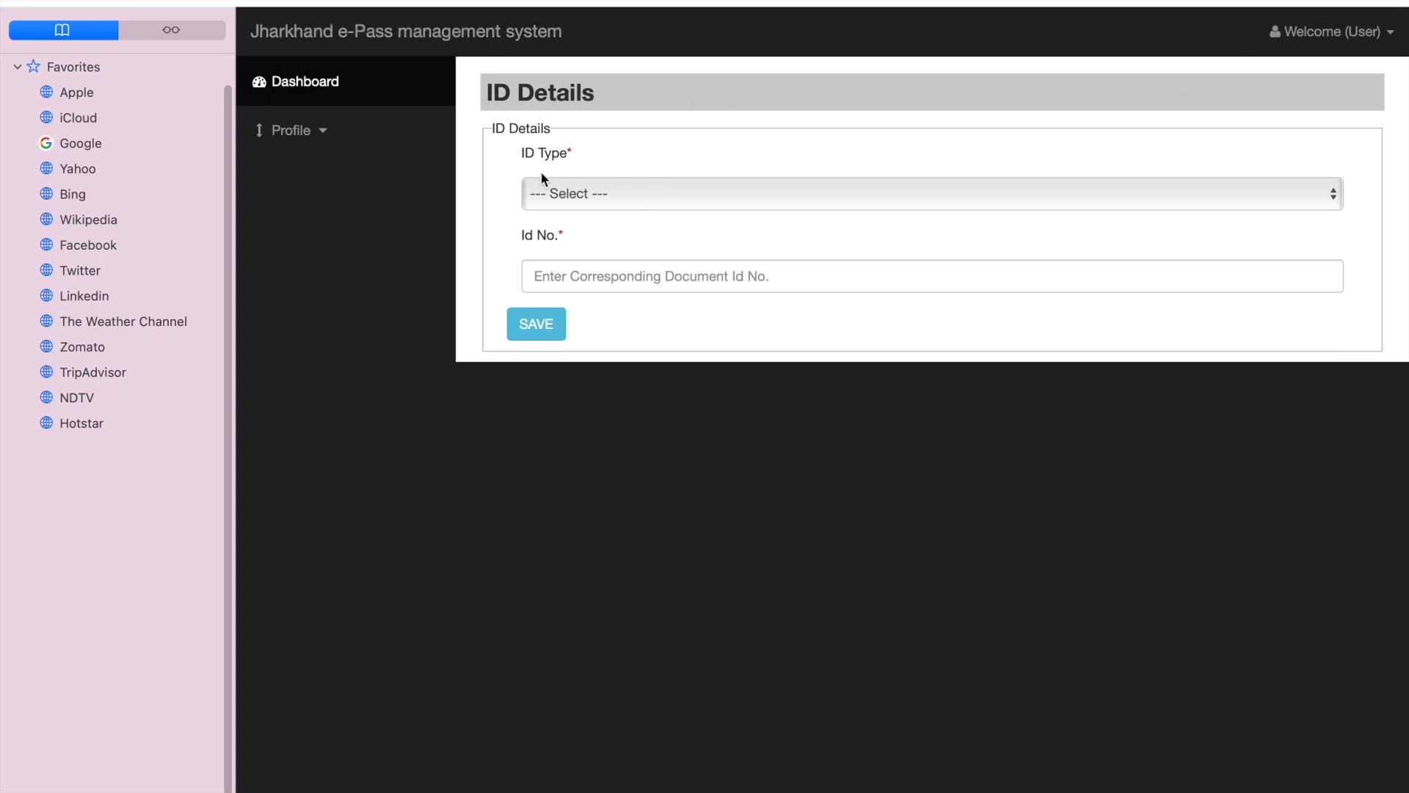
Step: Set the ID type to Aadhar Card, enter the corresponding ID number and save the ID details
click(571, 200)
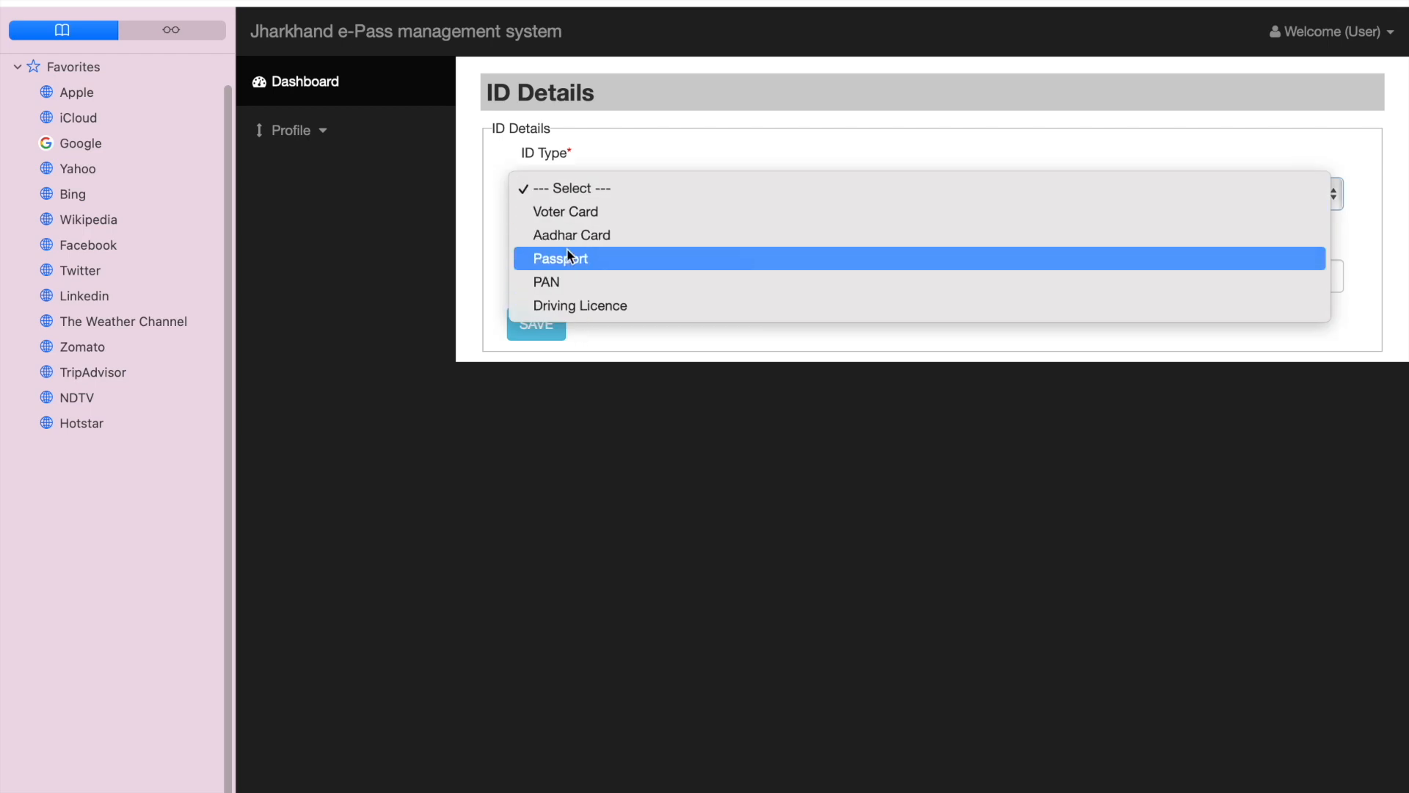
click(579, 235)
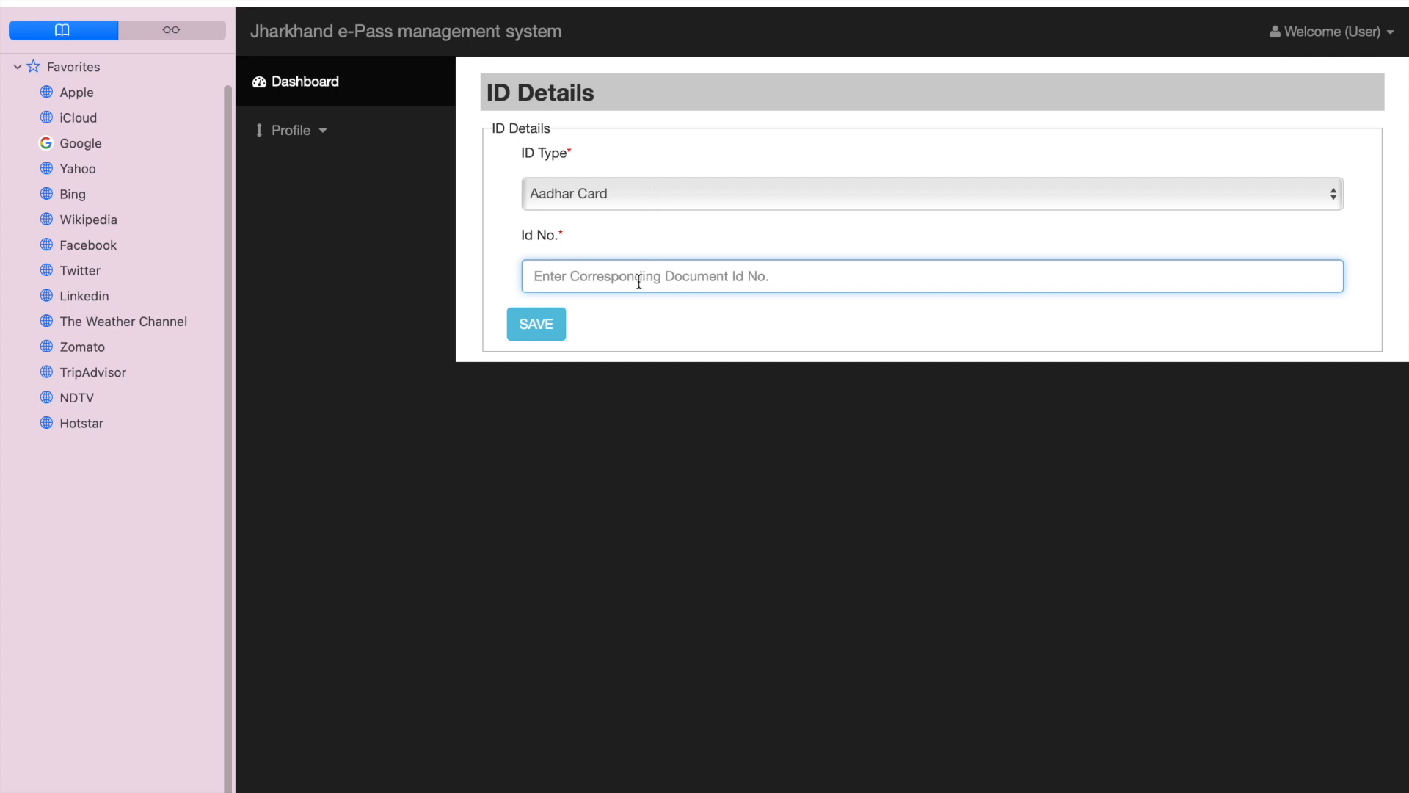
click(89, 7)
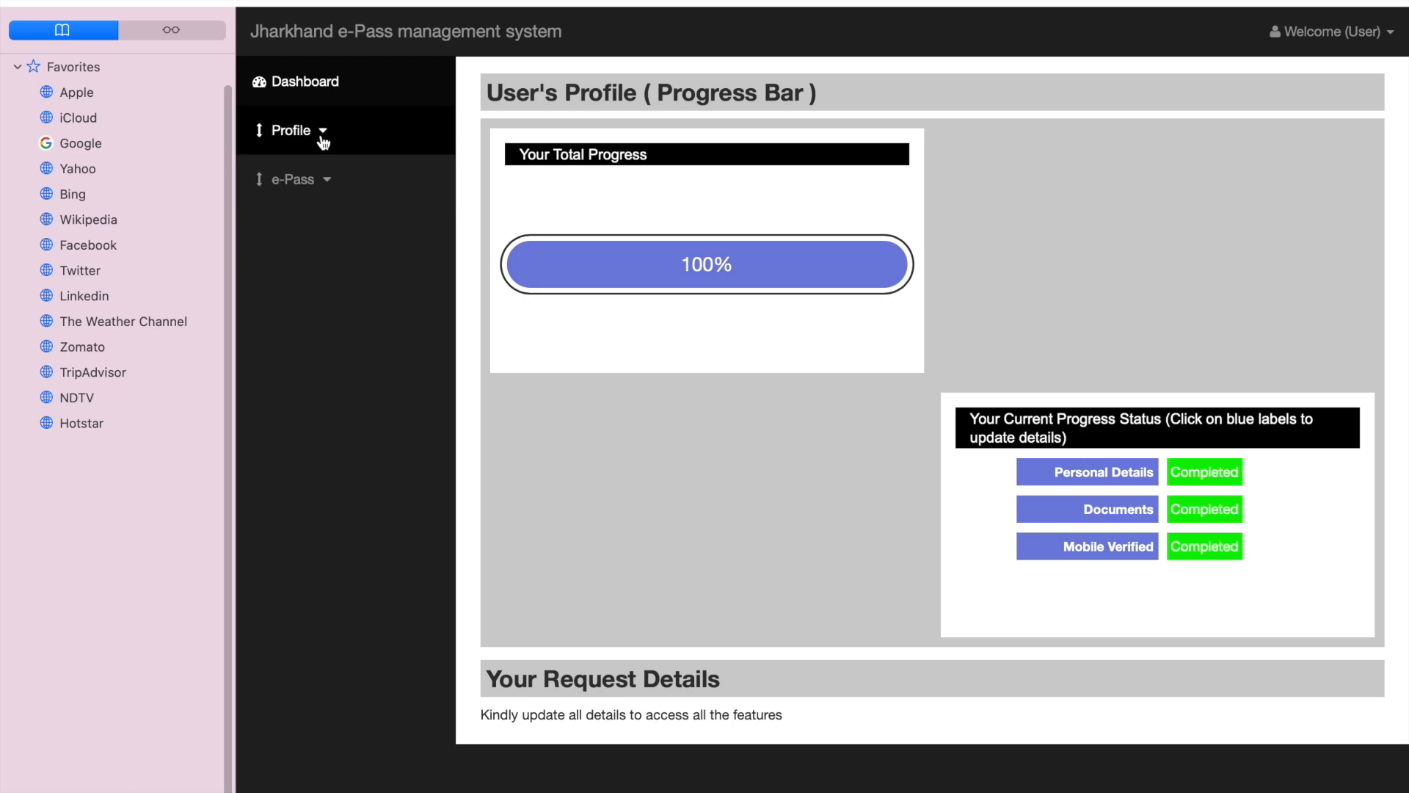
Step: Open the e-Pass application wizard to start a new e-Pass request
click(326, 185)
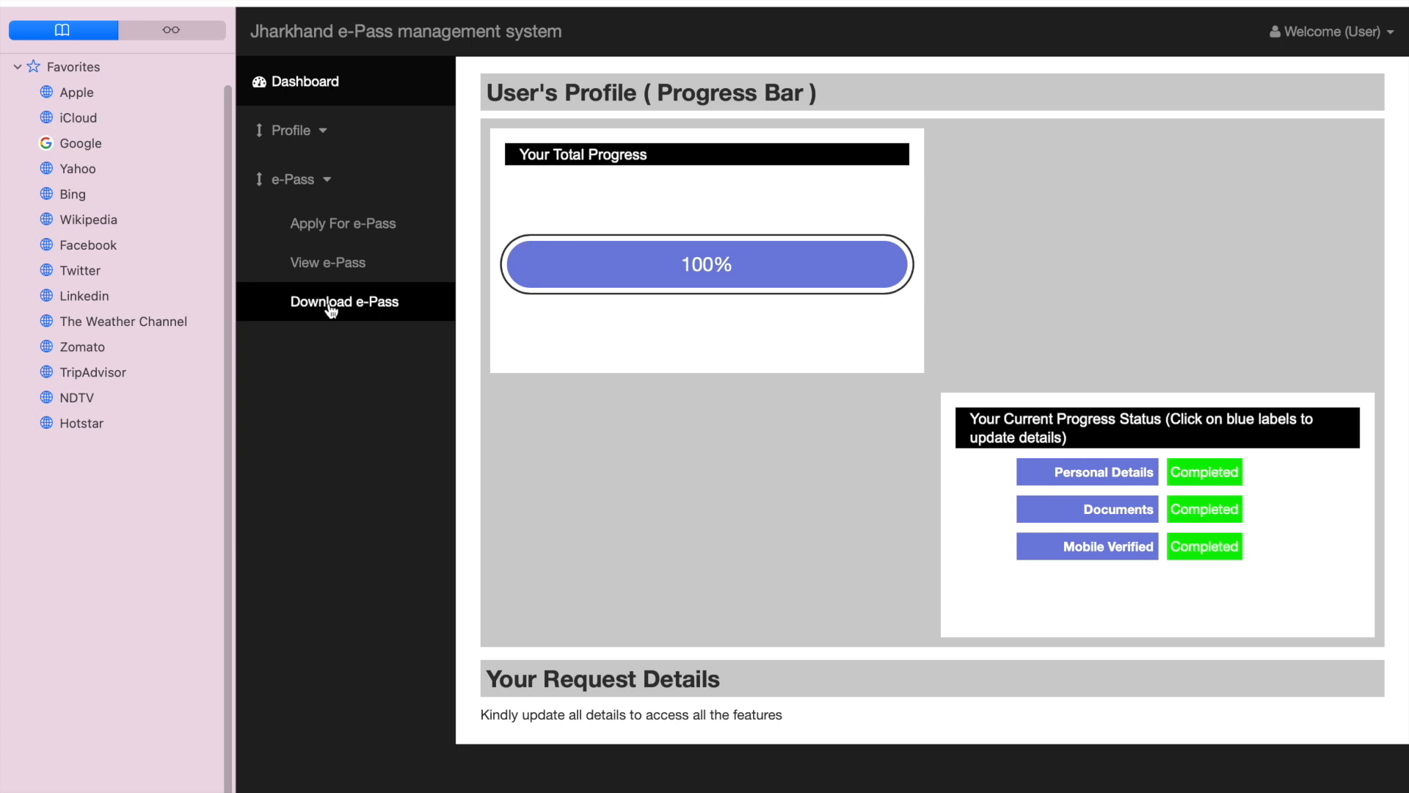
click(369, 232)
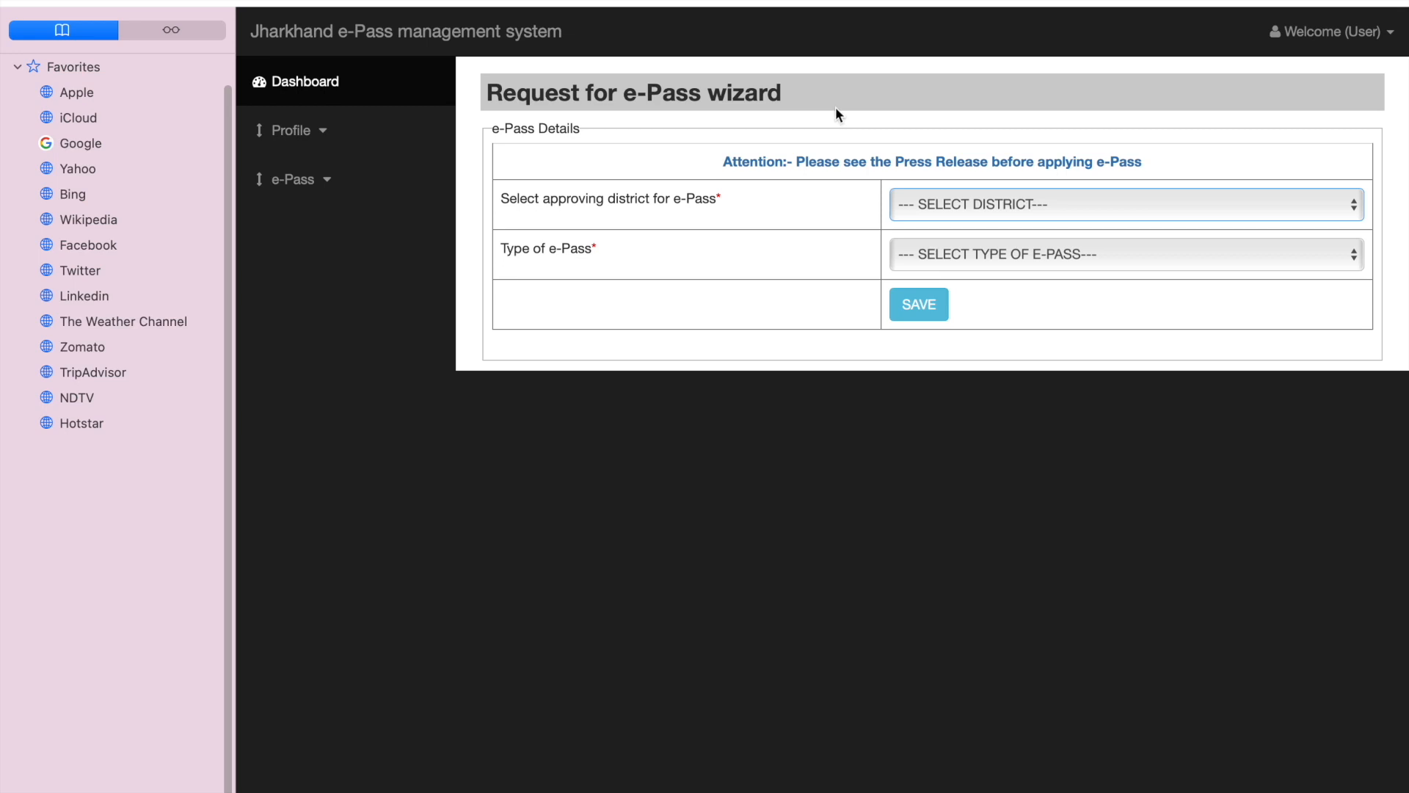
Step: Choose DHANBAD as the approving district, set the e-Pass type to Outside the District but within Jharkhand, and save
click(985, 208)
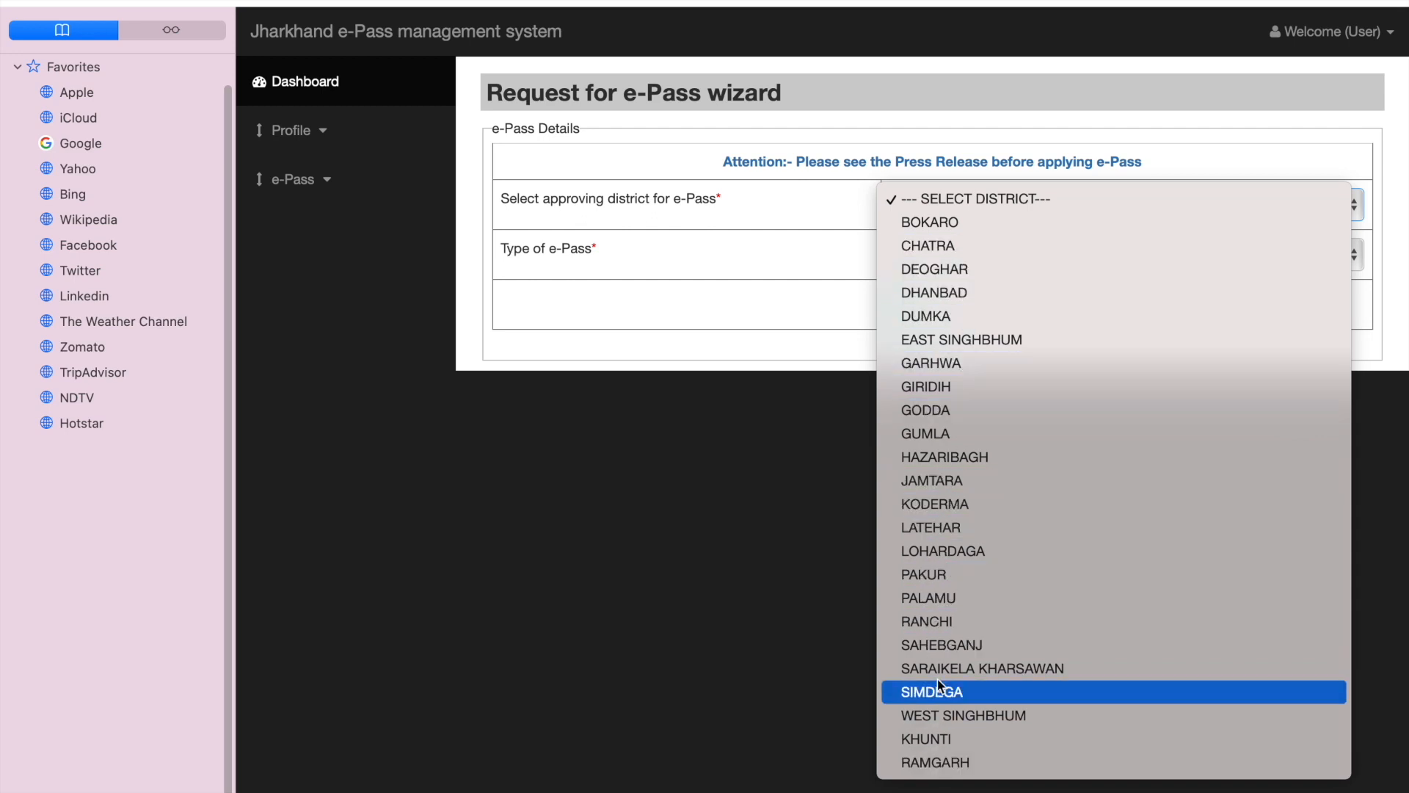
click(958, 297)
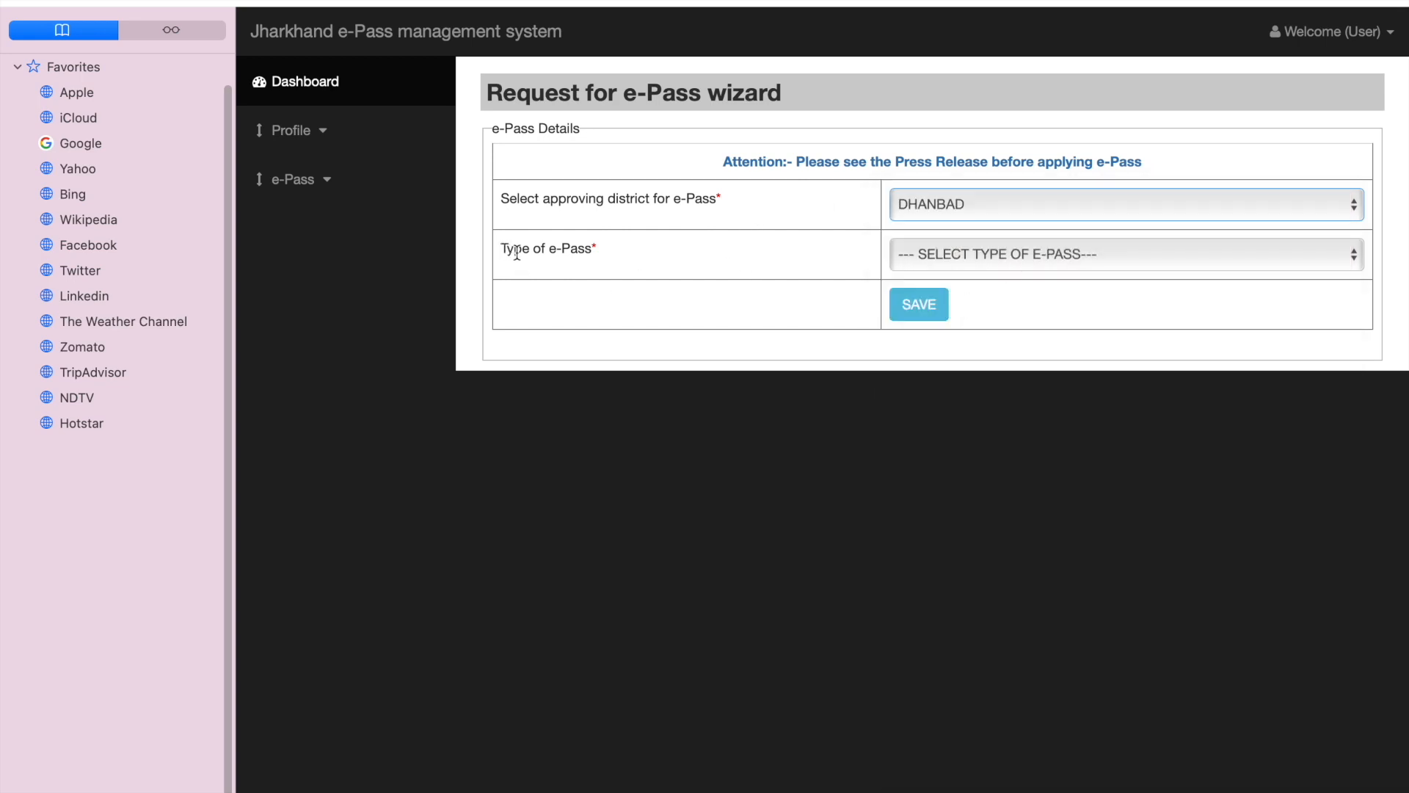
click(938, 259)
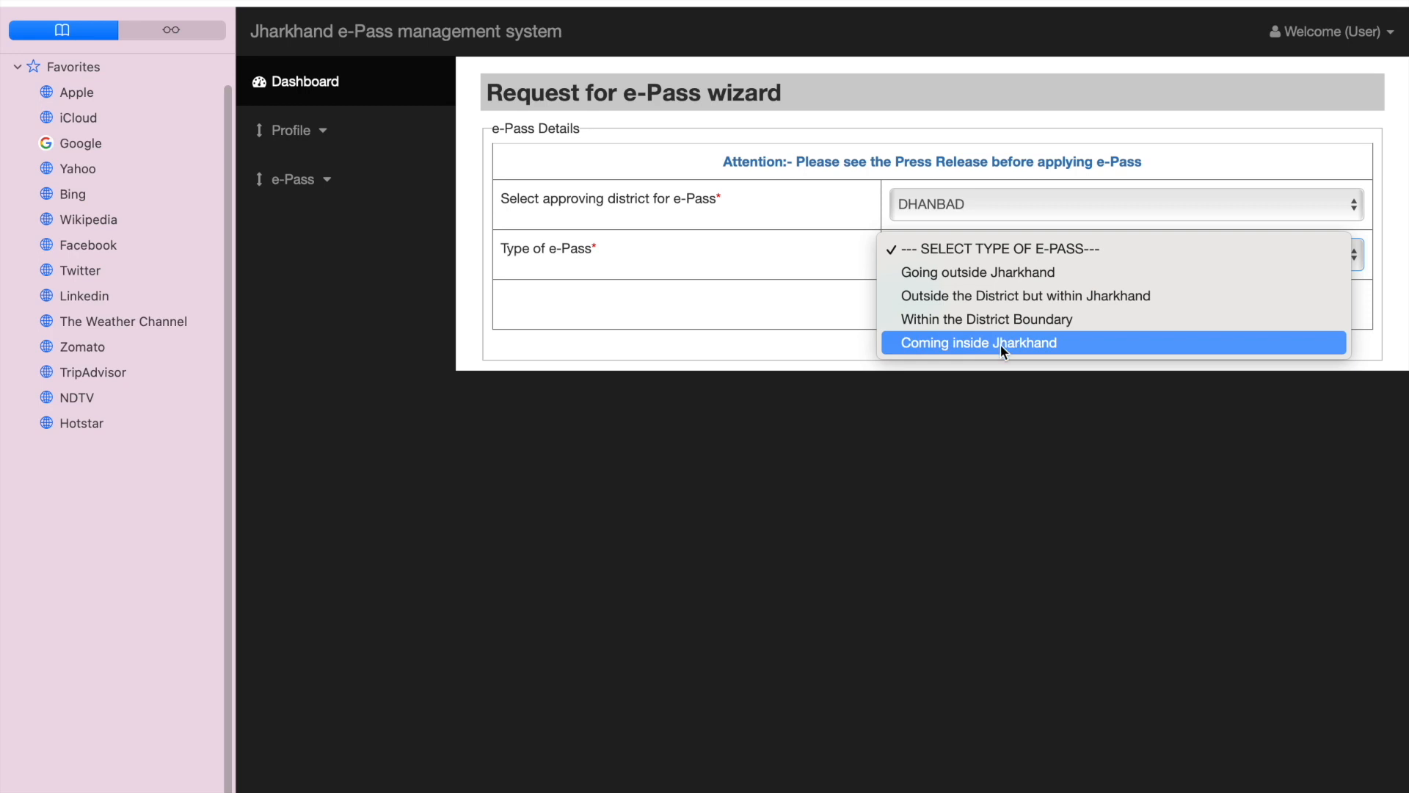
click(1002, 296)
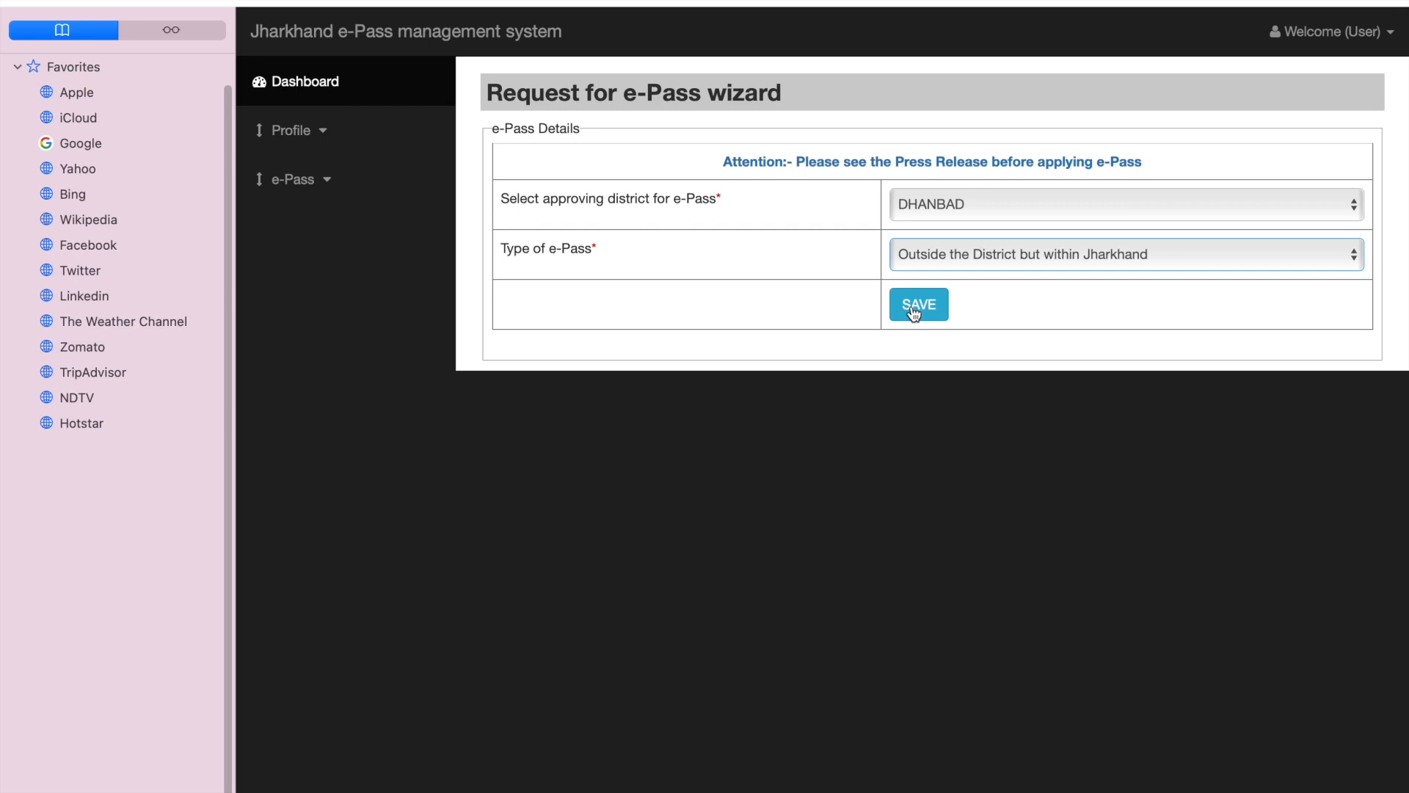
click(914, 312)
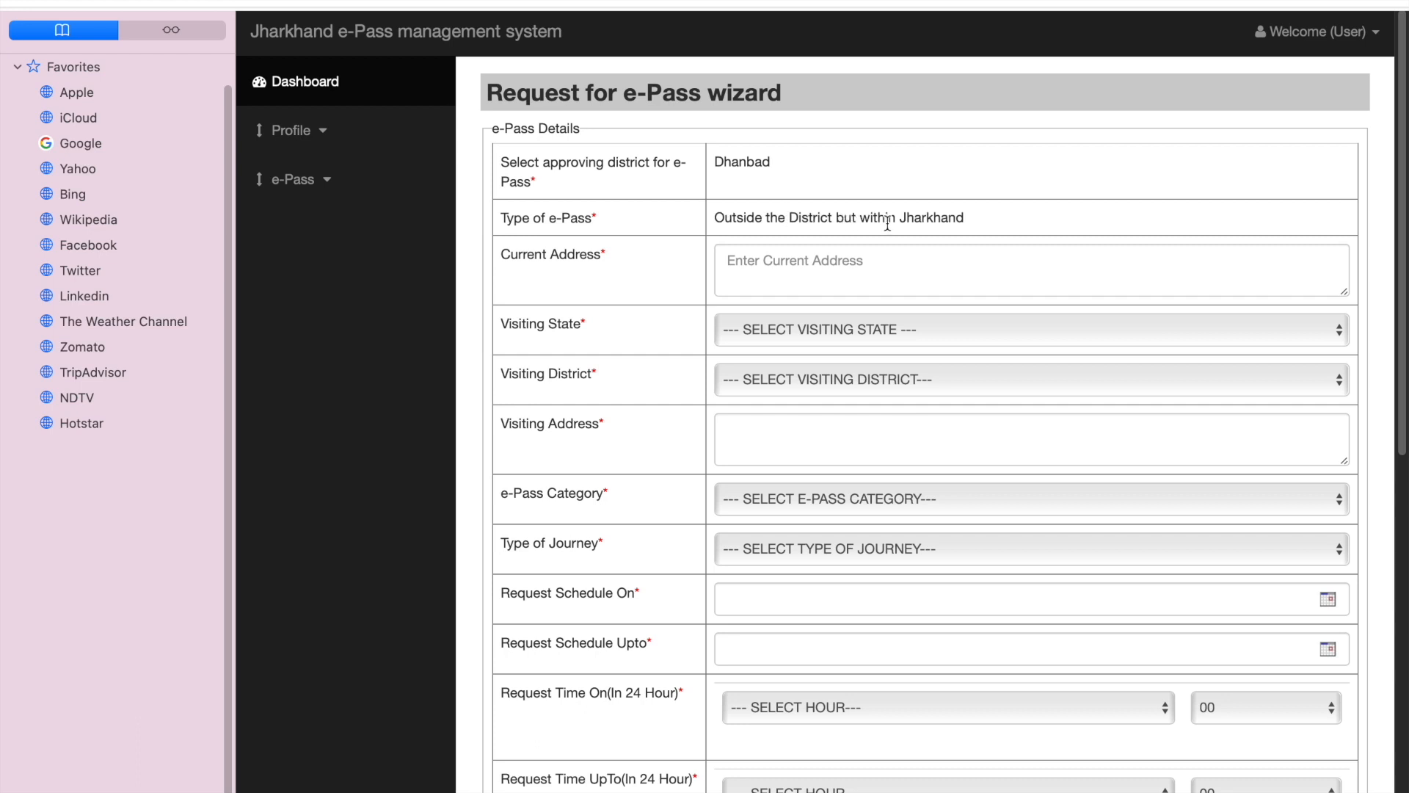
Step: Choose JHARKHAND as the visiting state and look at the visiting district choices
click(809, 264)
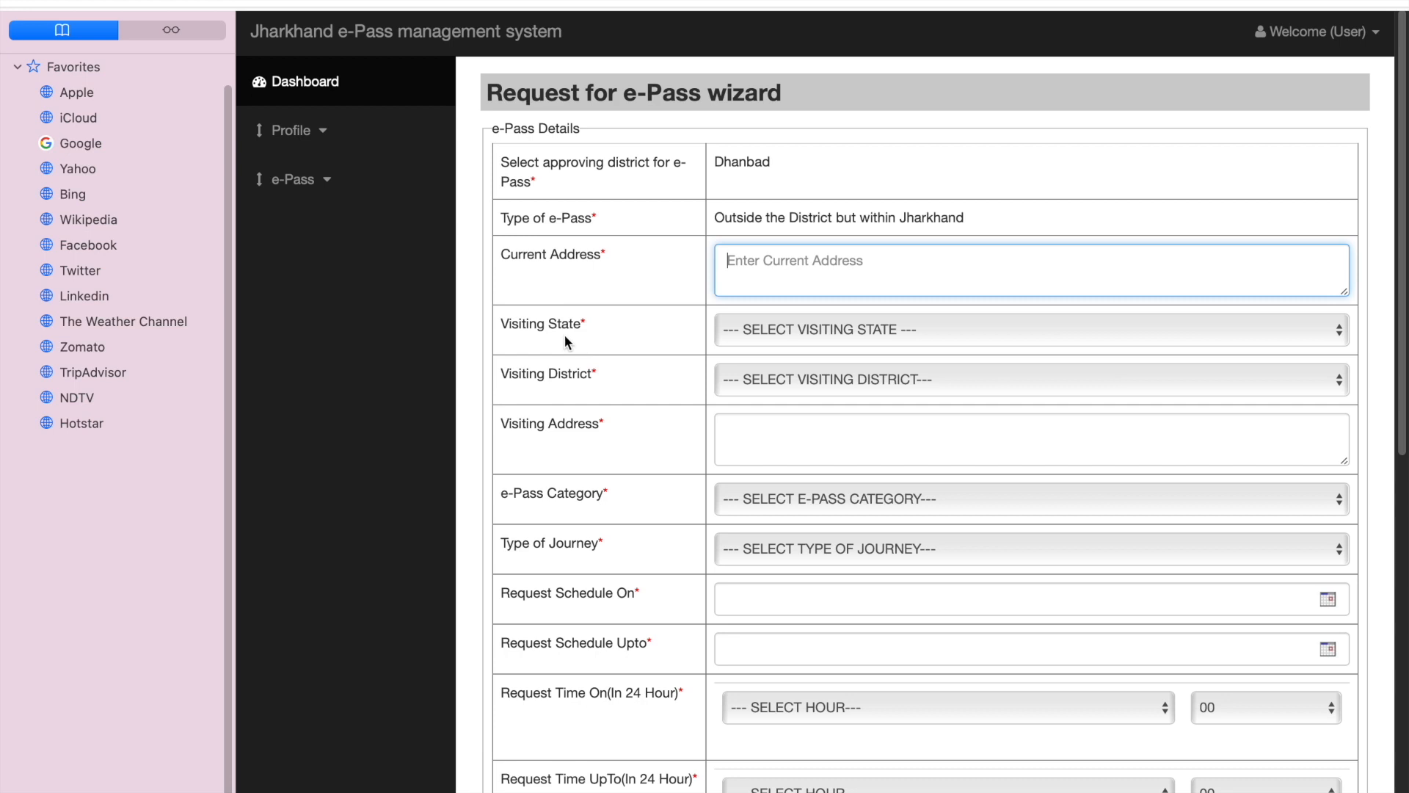
click(751, 332)
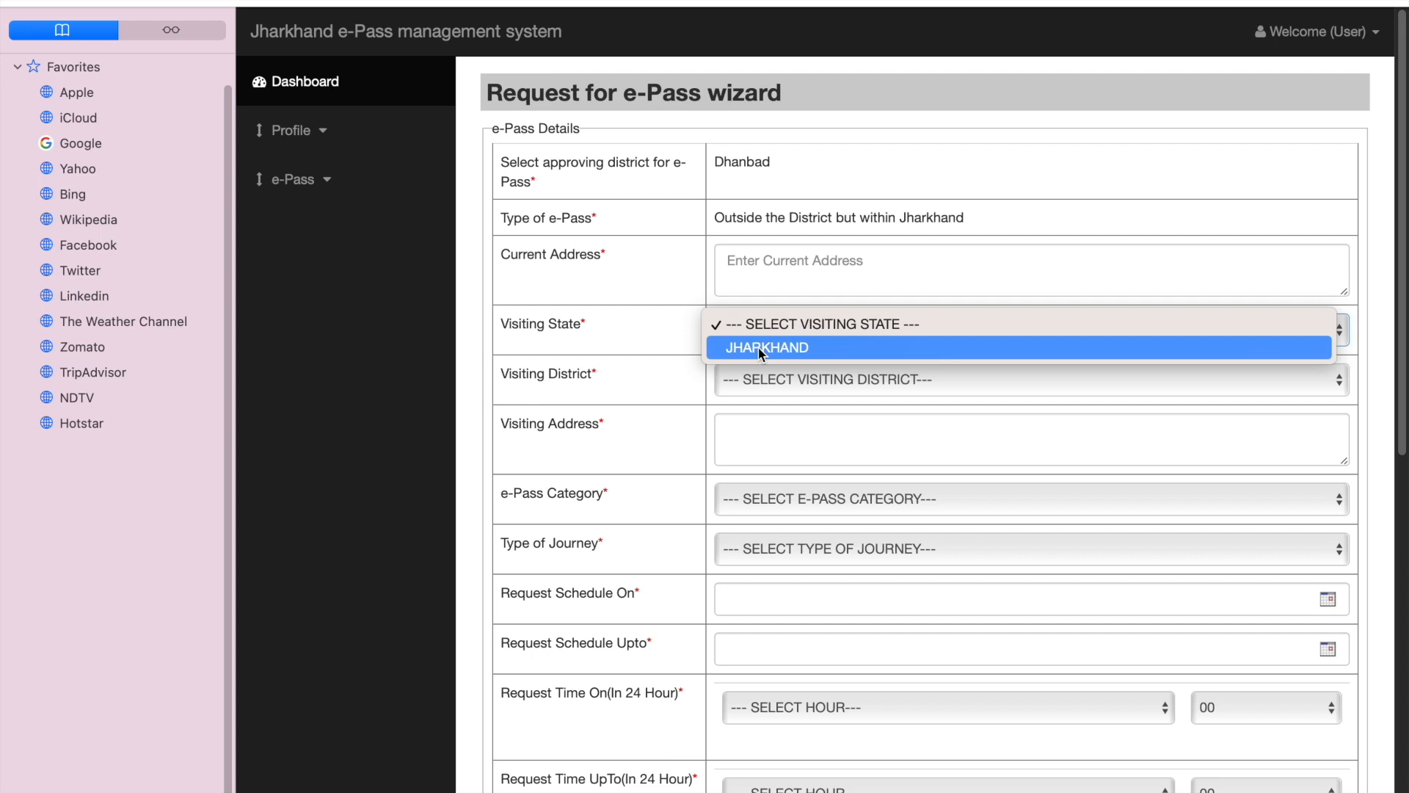
click(761, 350)
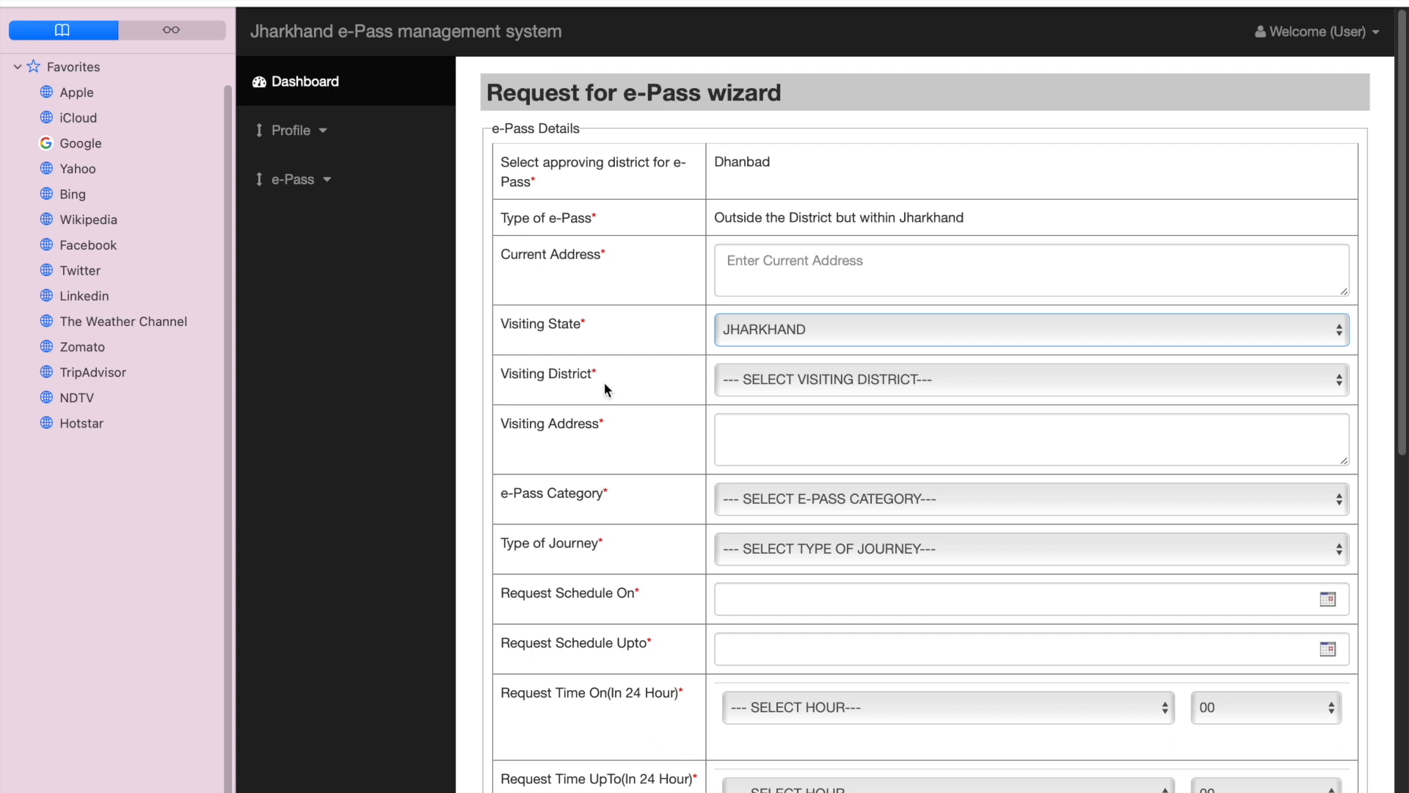
click(787, 386)
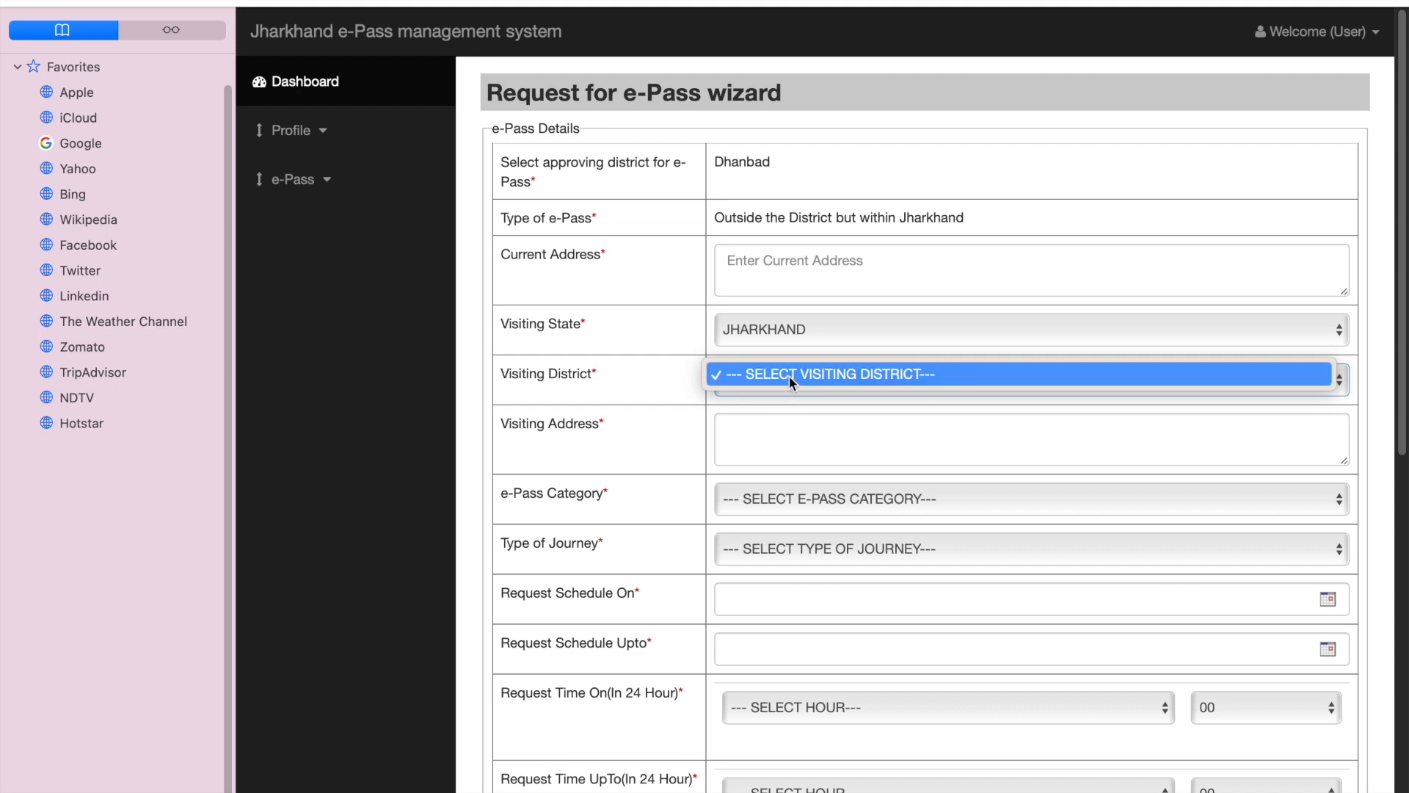
click(769, 377)
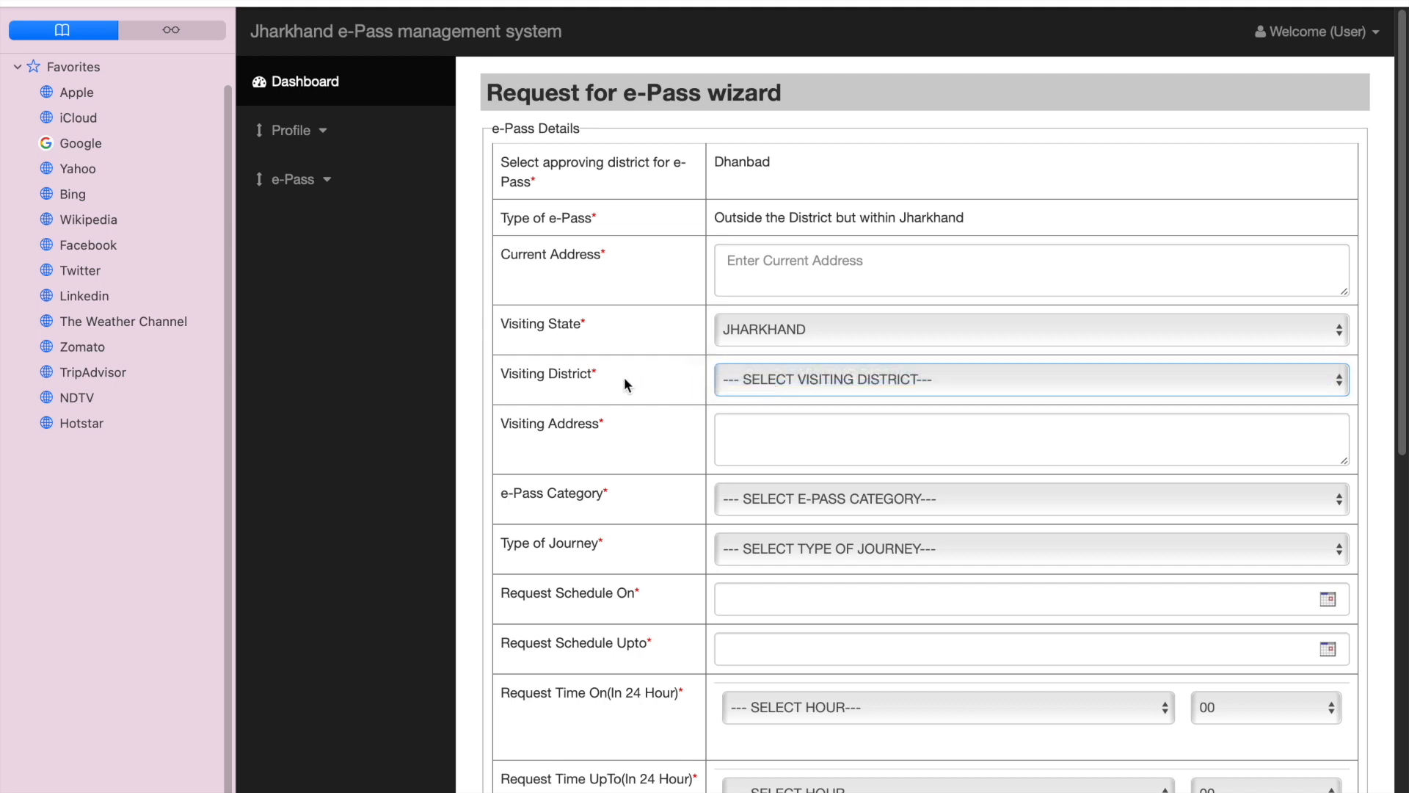
Step: Set the e-Pass category to Person engaged in Industry
click(739, 434)
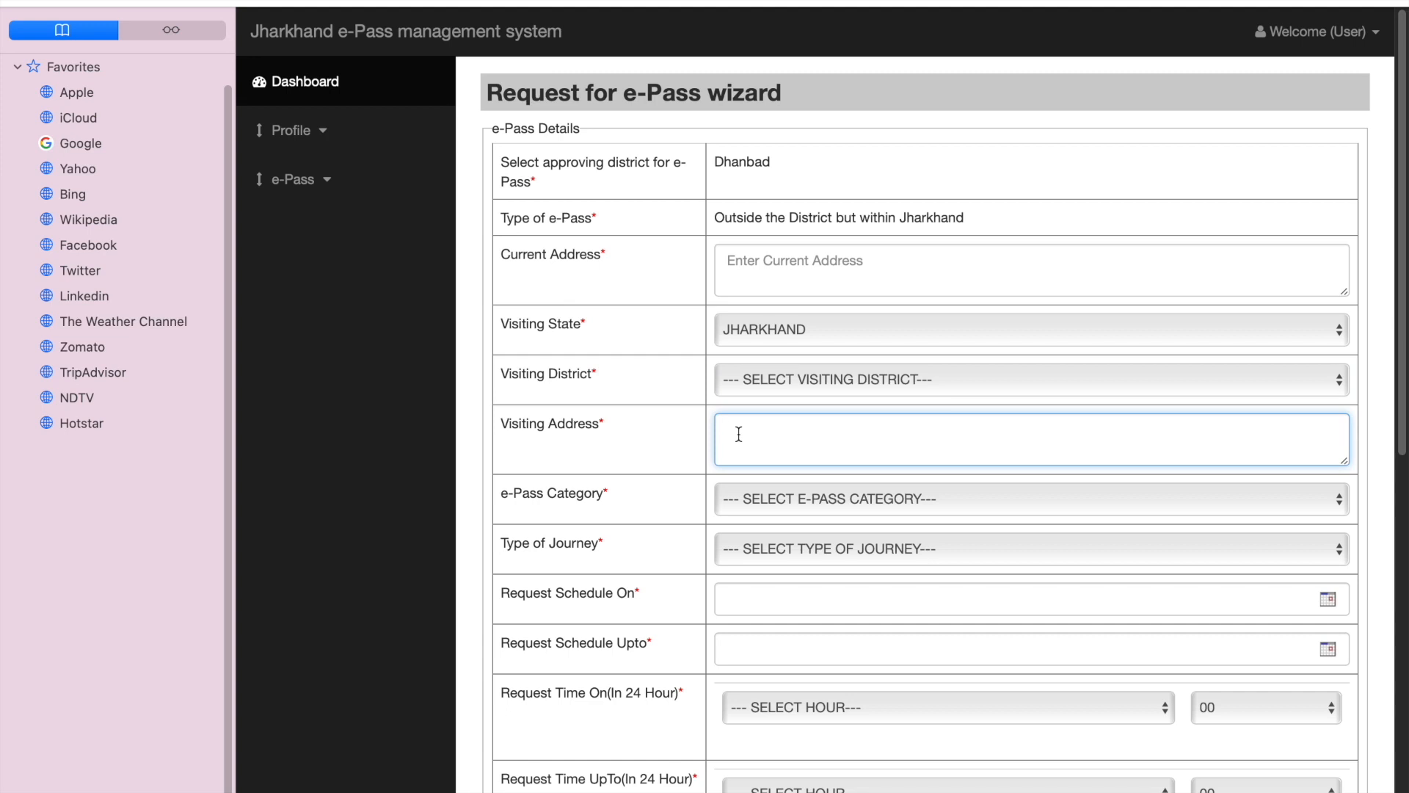
click(611, 494)
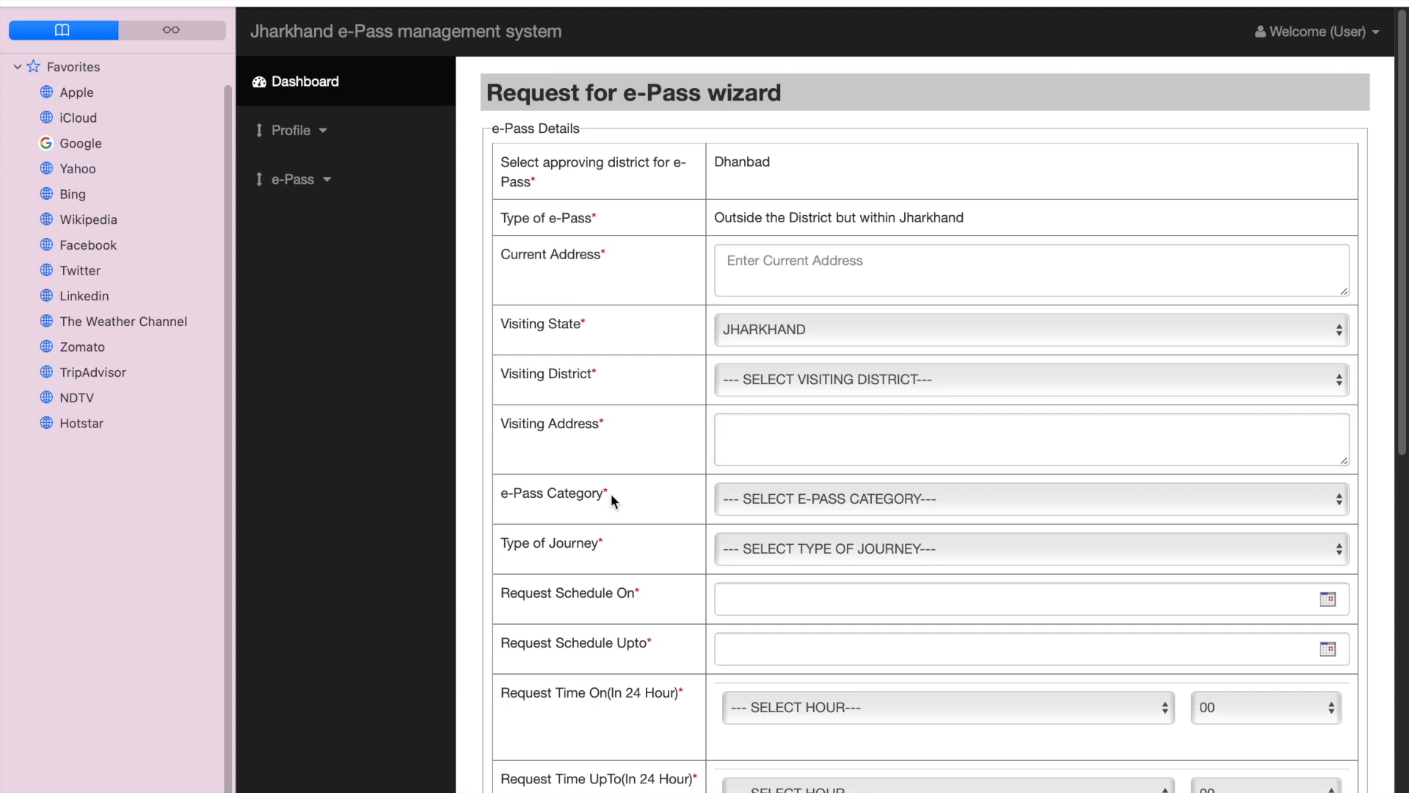
click(786, 500)
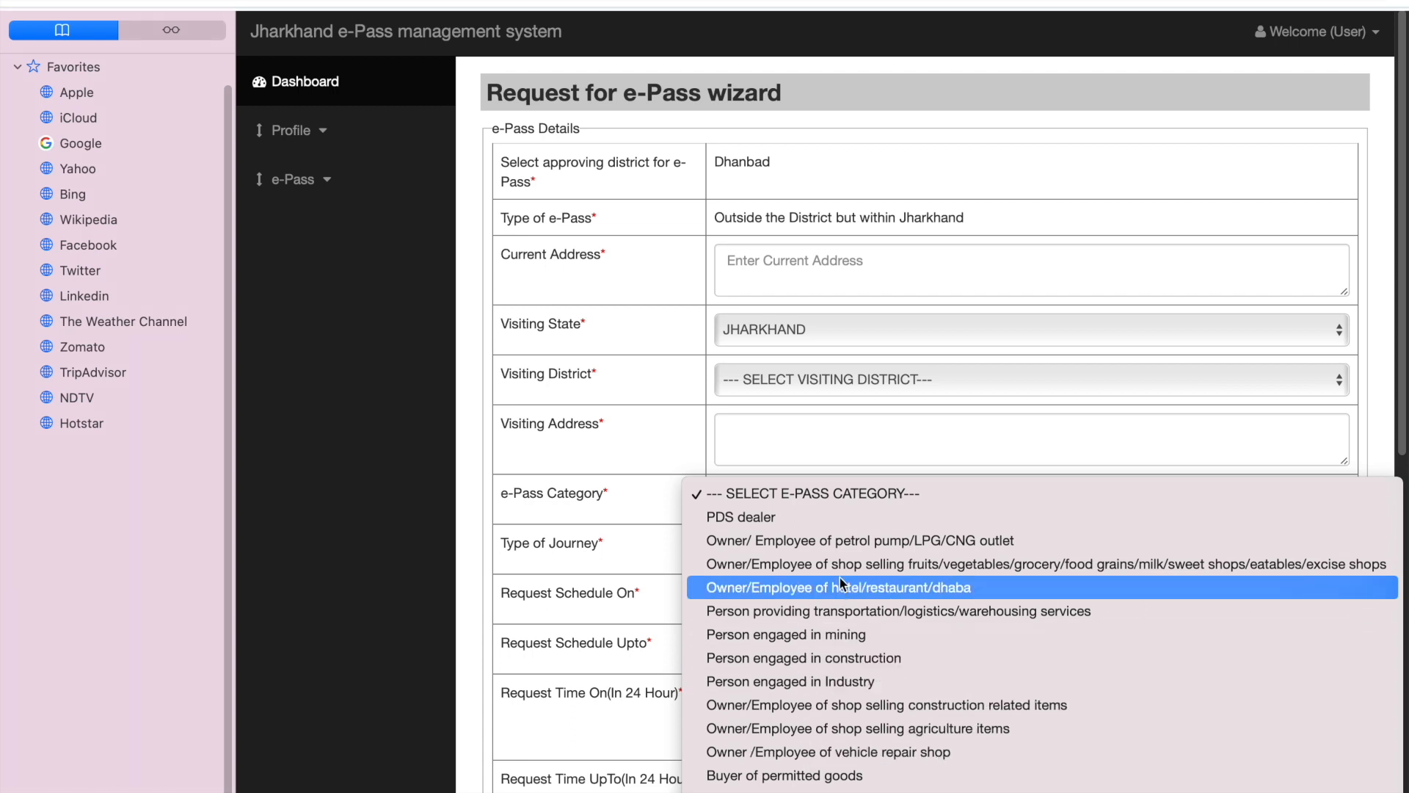
click(822, 681)
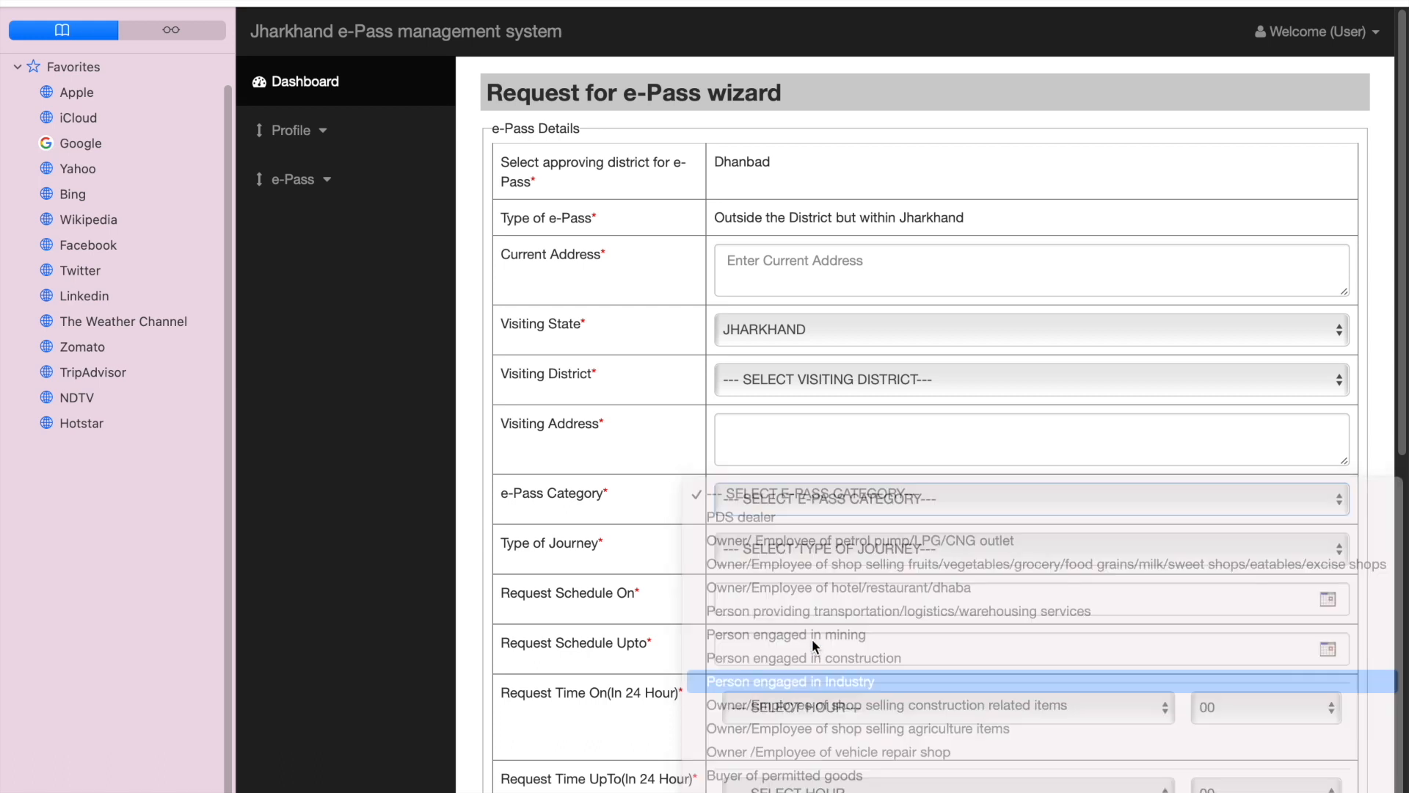
Step: Examine the journey type options and the calendars for the request schedule's start and end dates
click(802, 543)
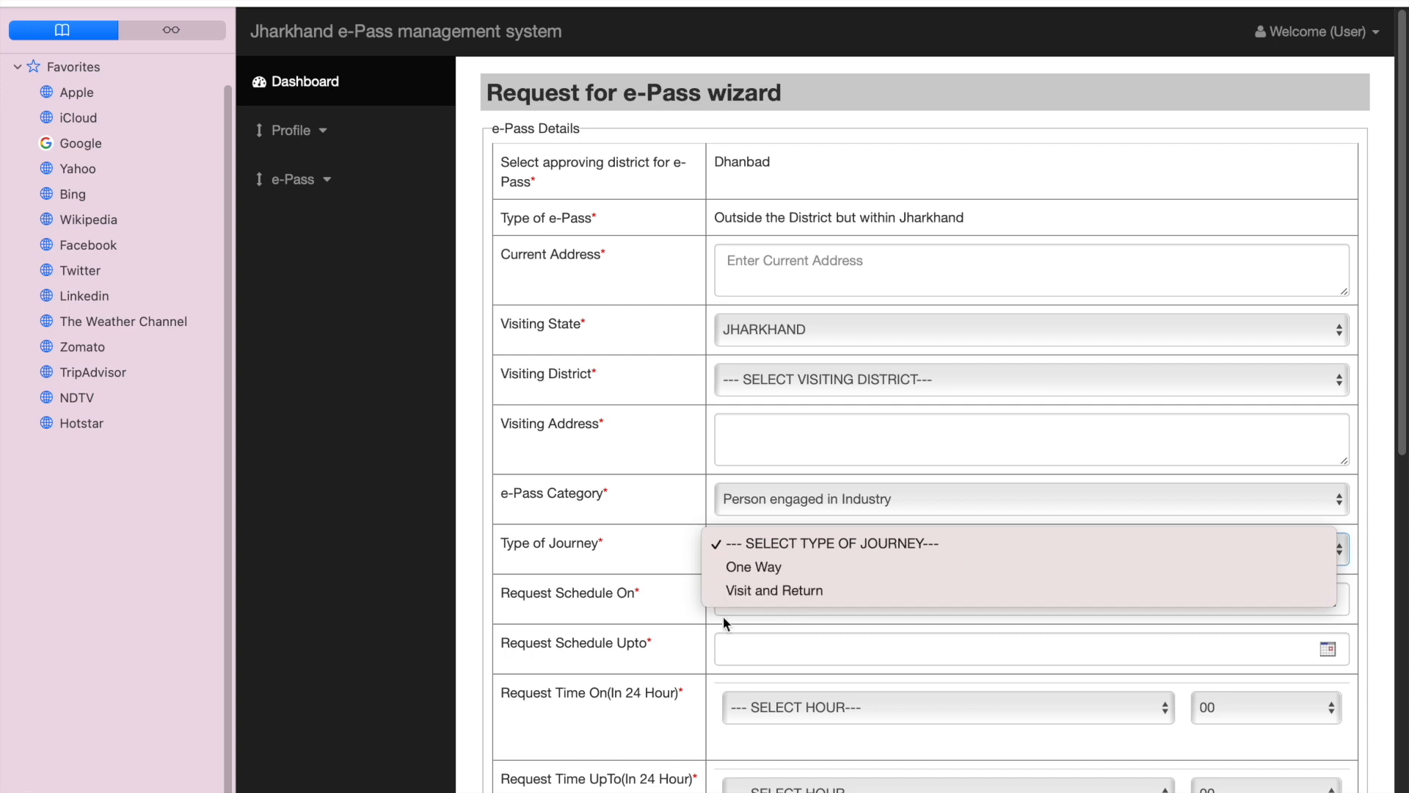
click(669, 619)
click(834, 606)
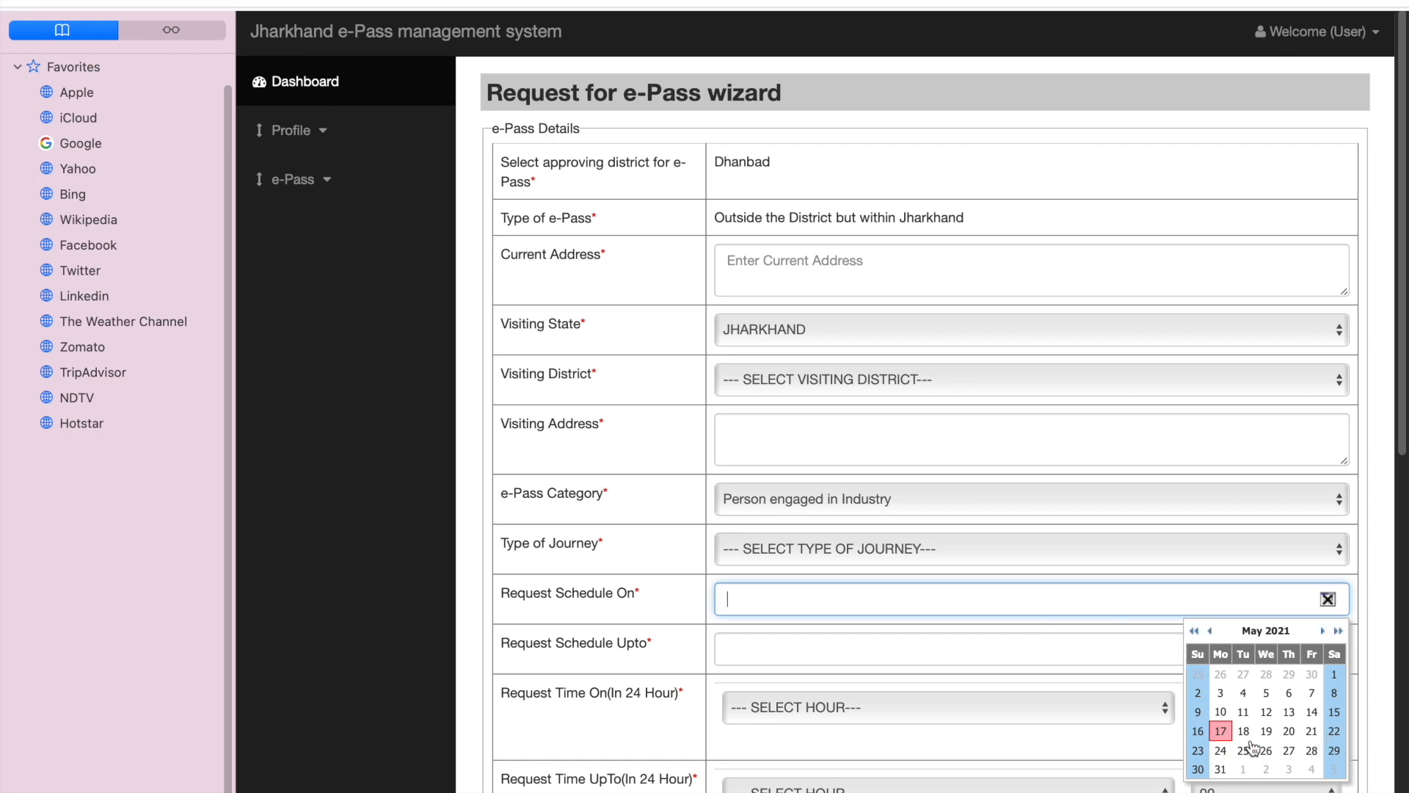
click(649, 658)
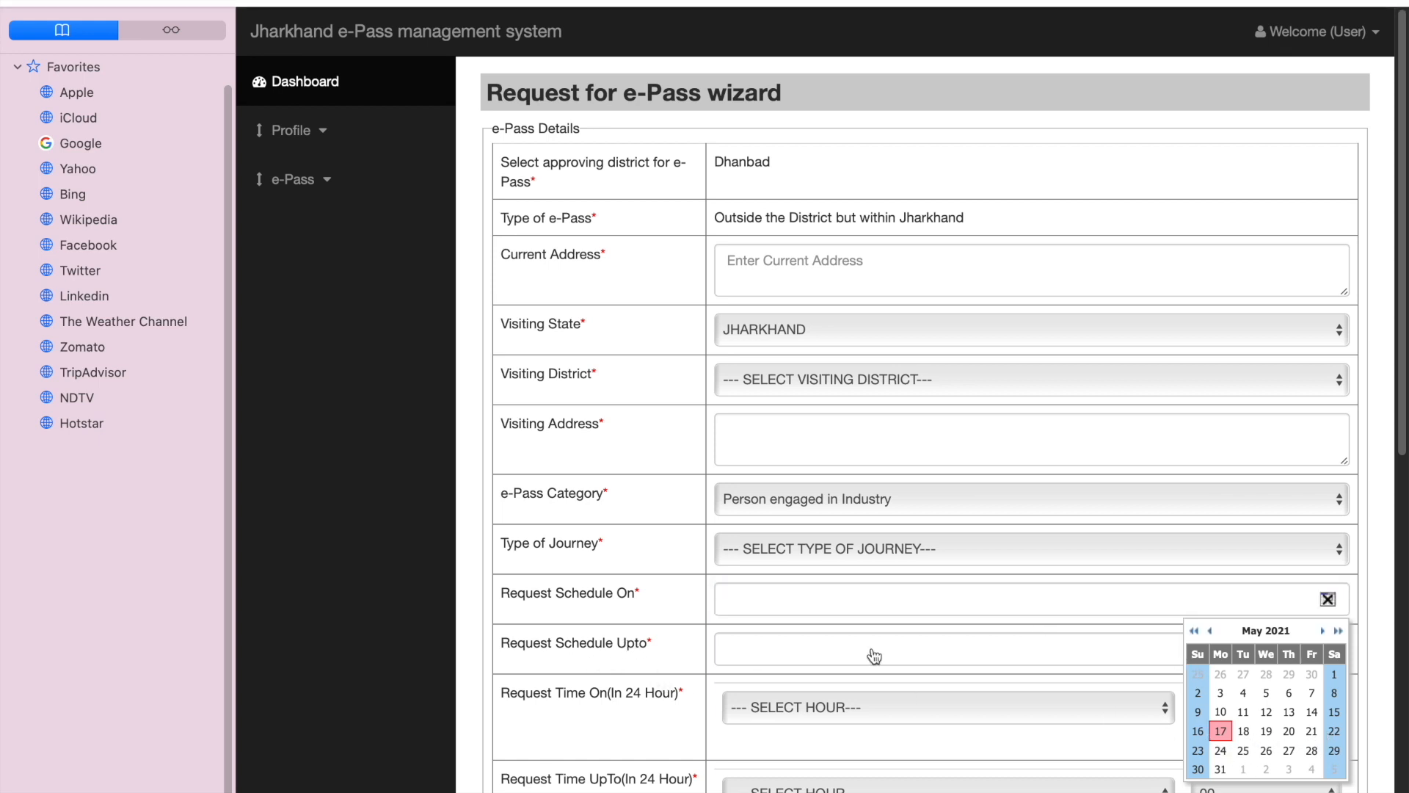
click(768, 603)
click(1327, 656)
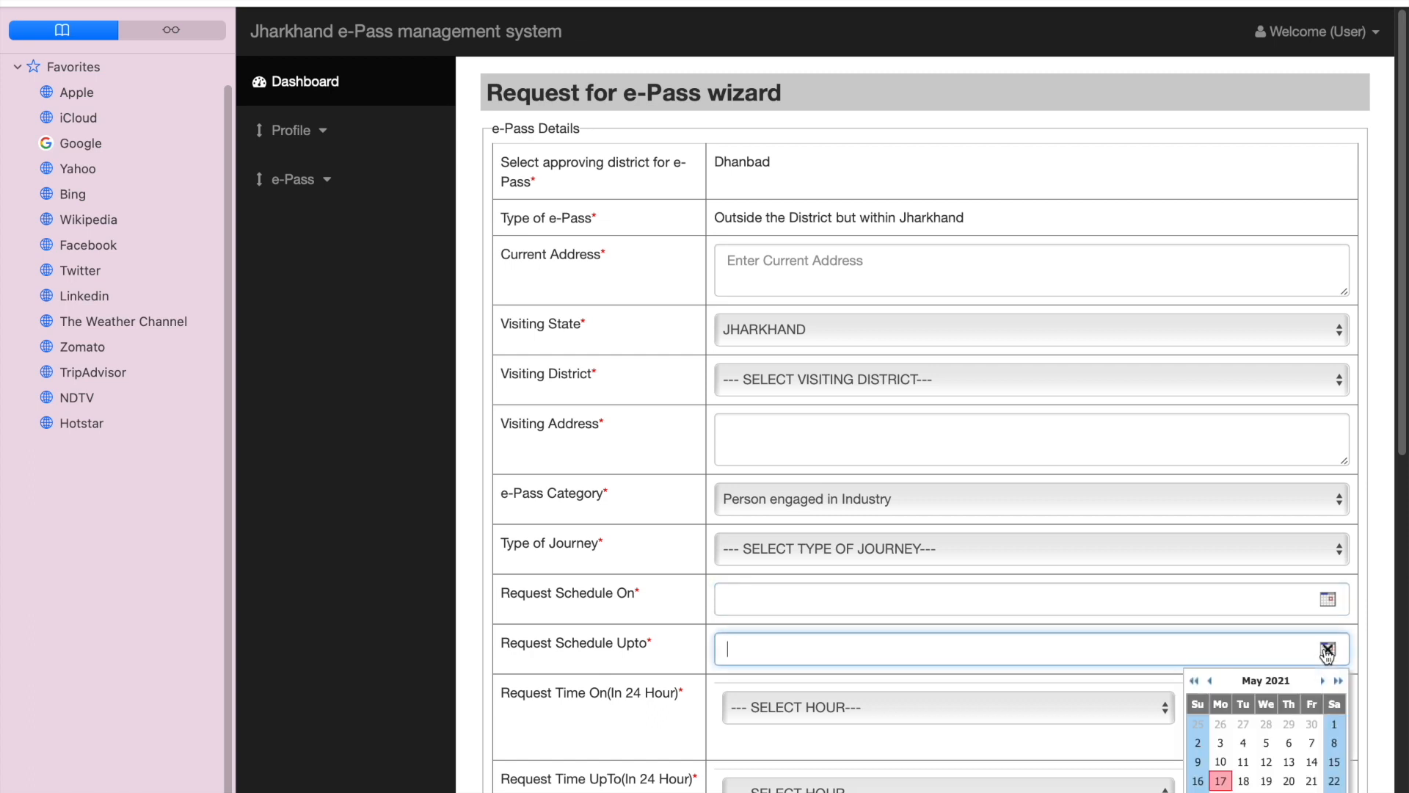
click(672, 653)
click(1327, 651)
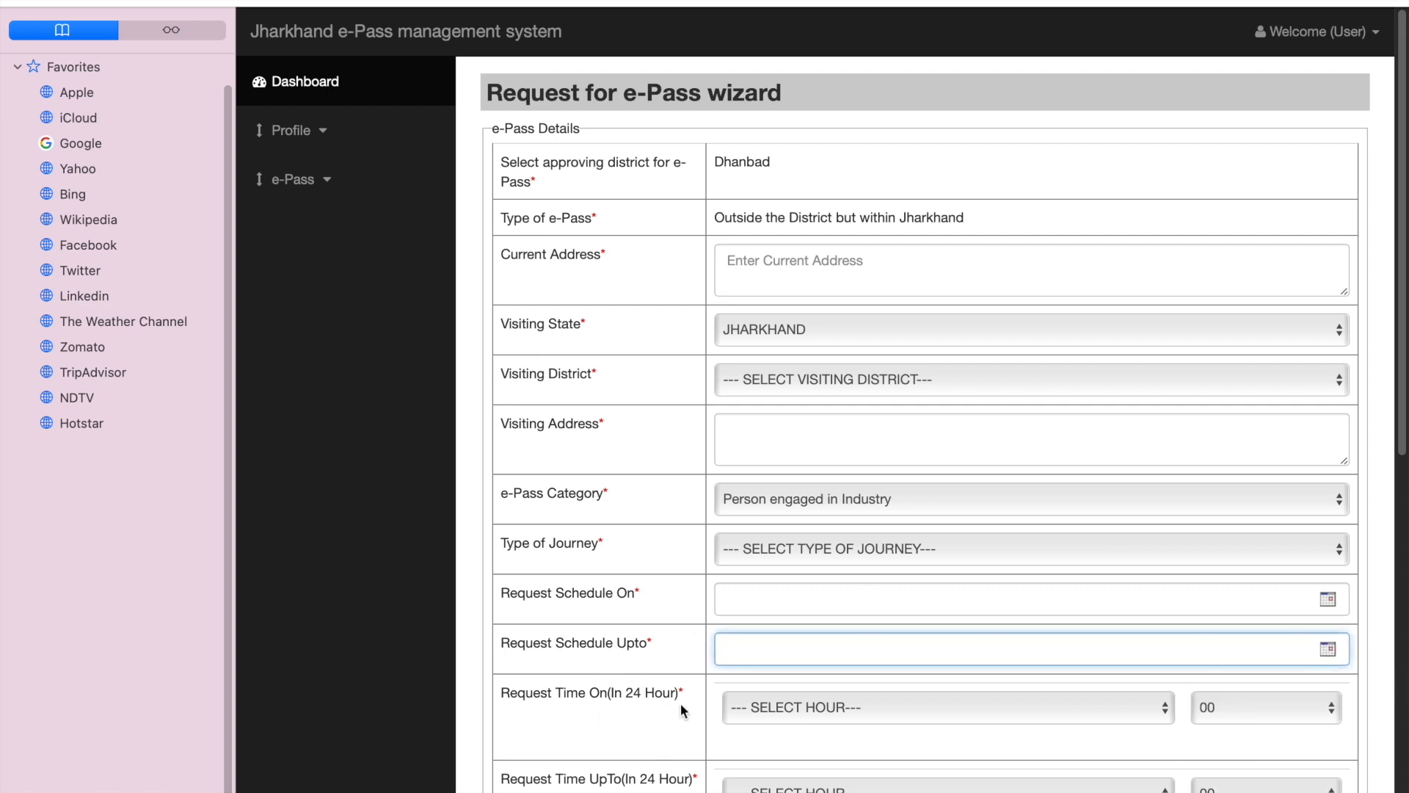
Step: Review the hour choices for the request's start and end times without selecting any
click(770, 714)
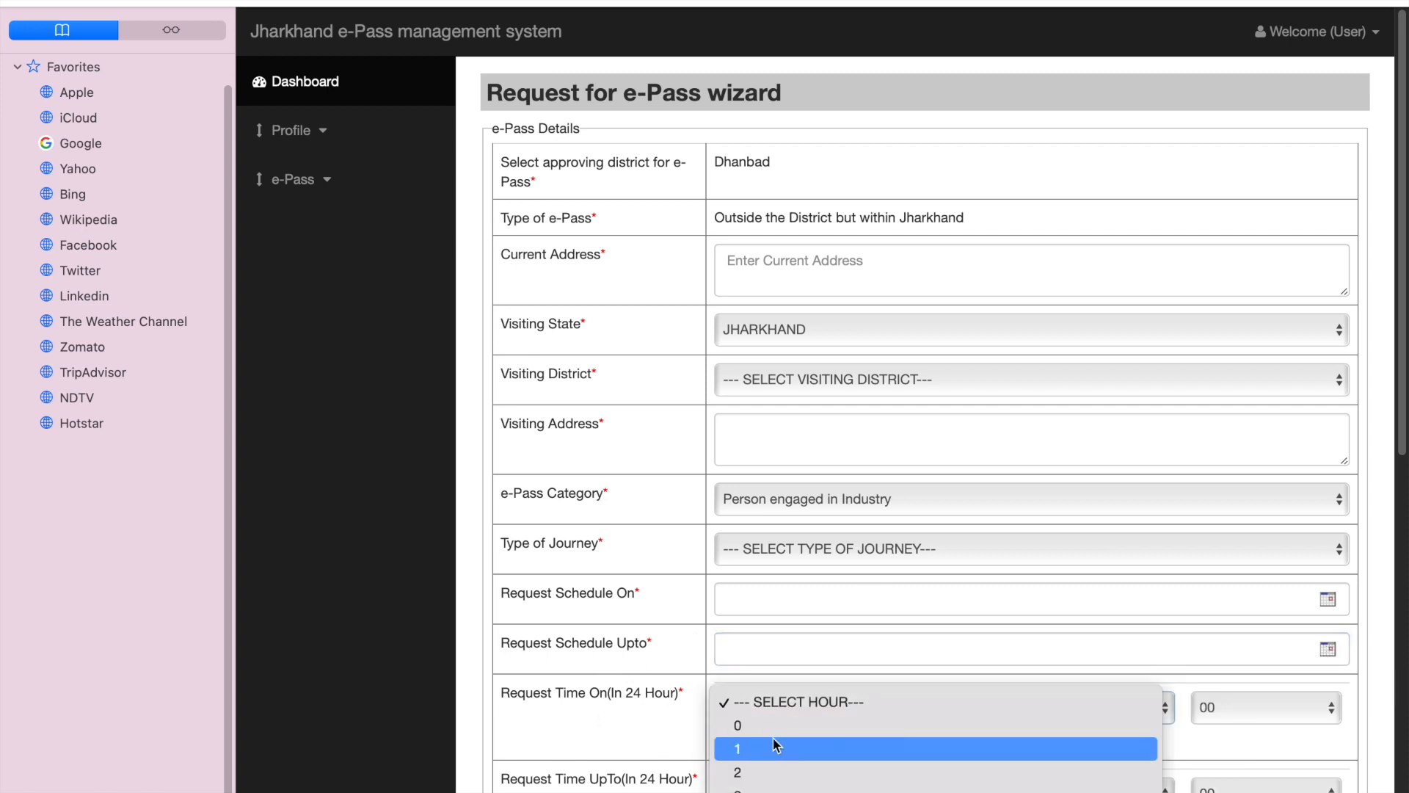
scroll(769, 714, down, 5)
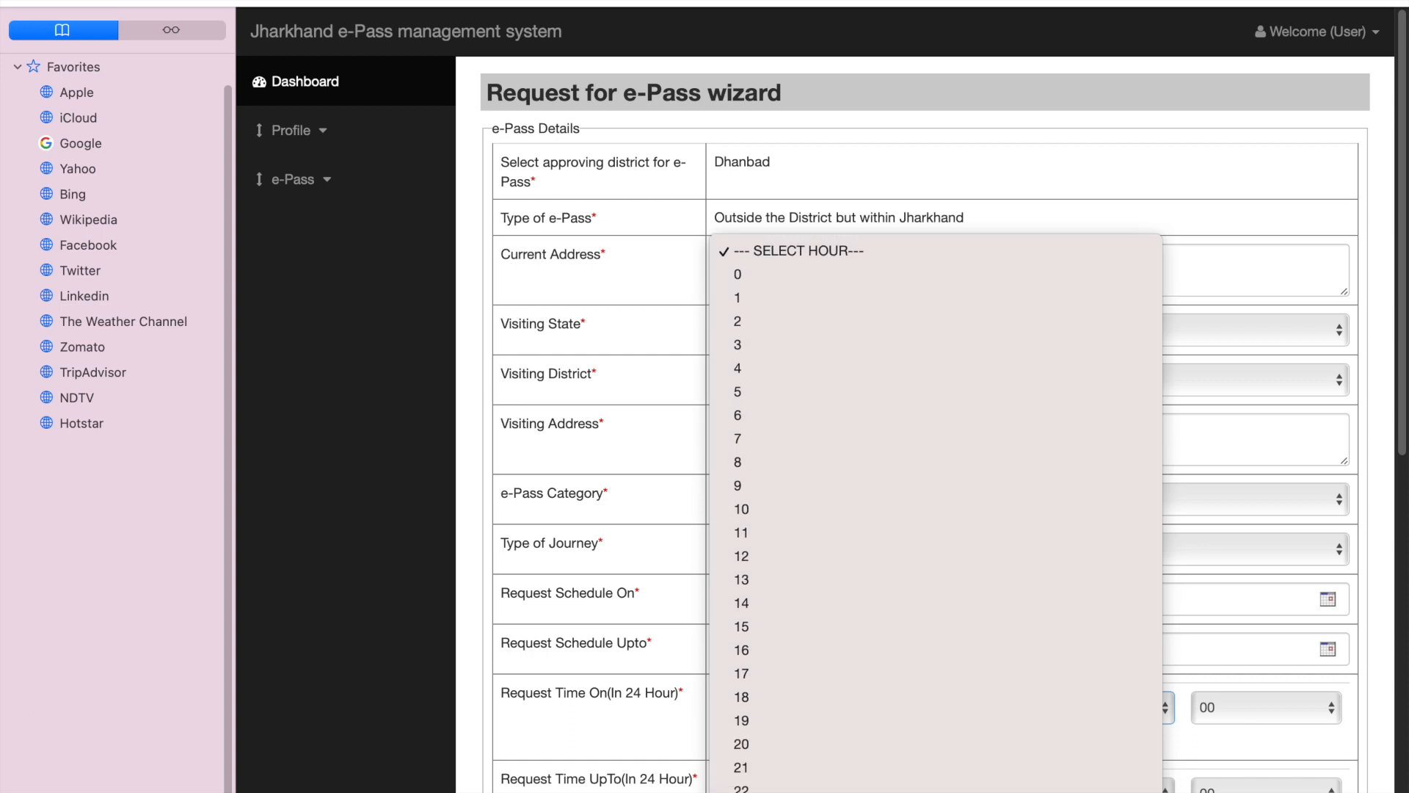
click(616, 620)
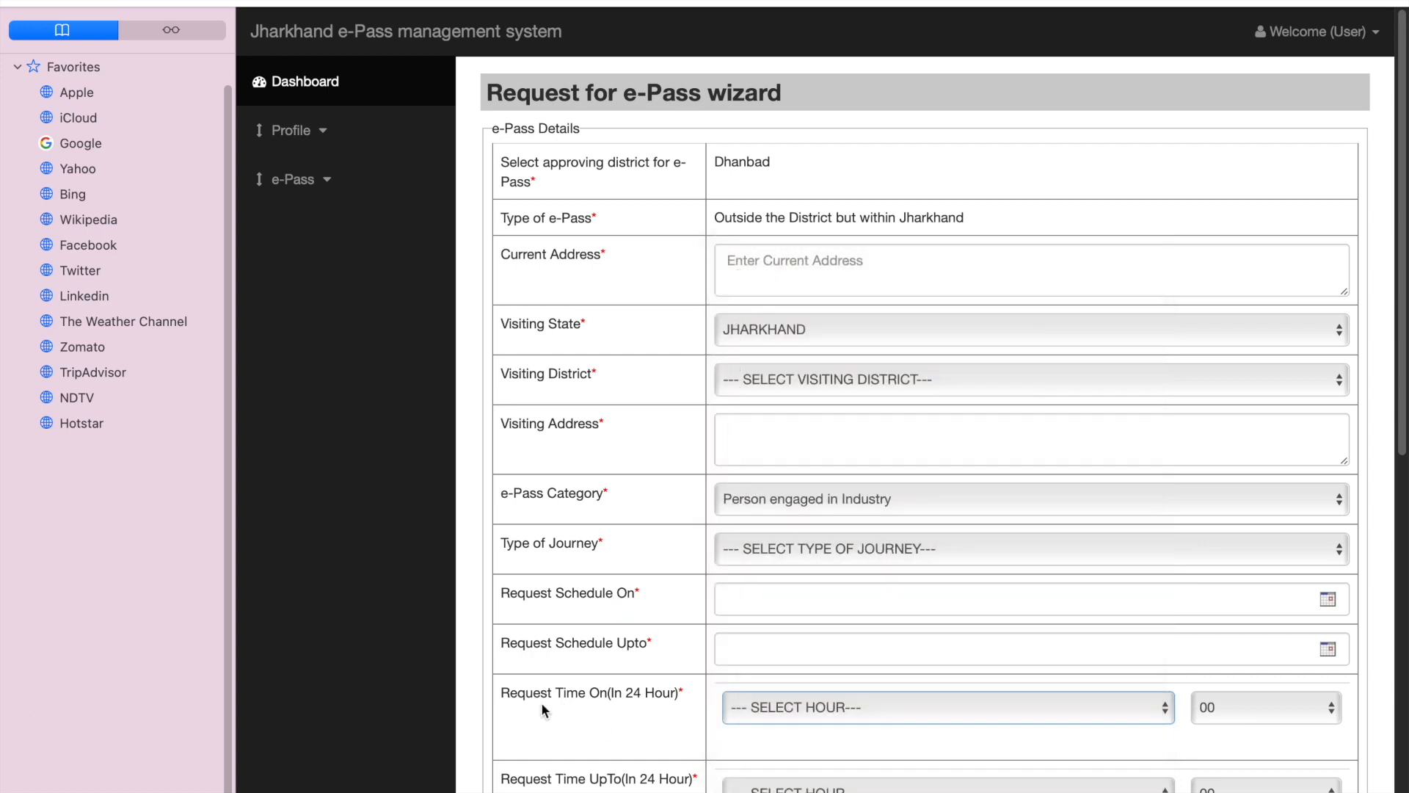
scroll(1343, 558, down, 2)
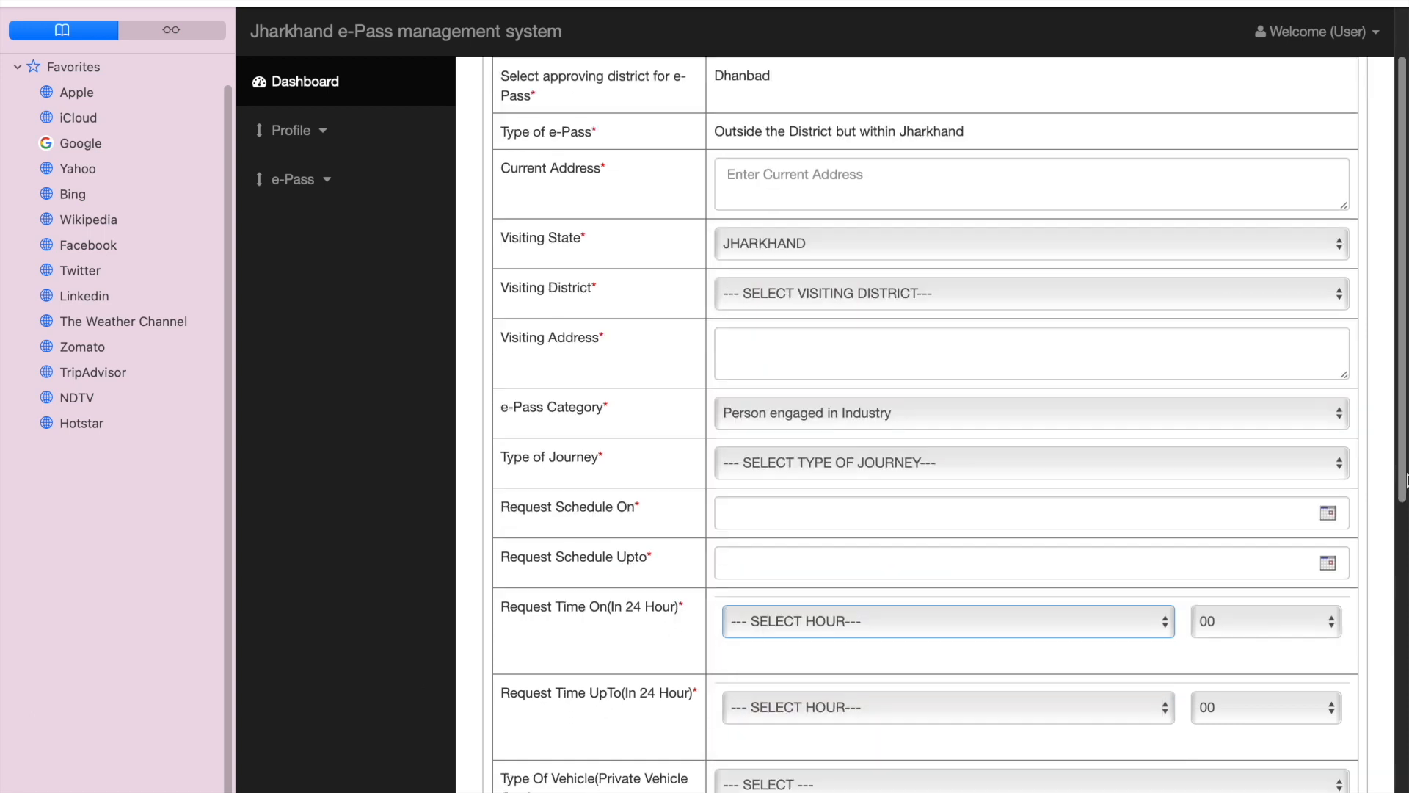
scroll(1406, 481, down, 2)
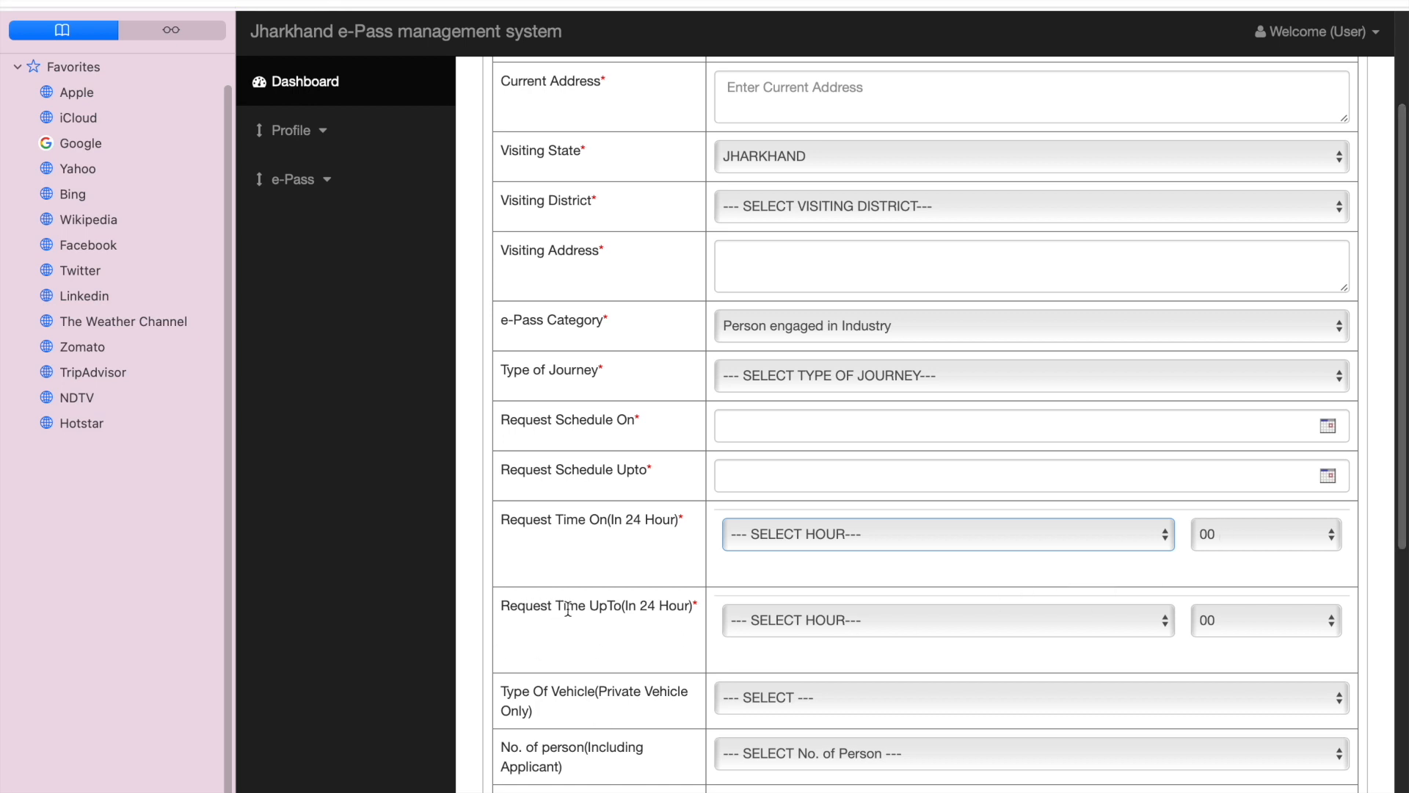
click(817, 621)
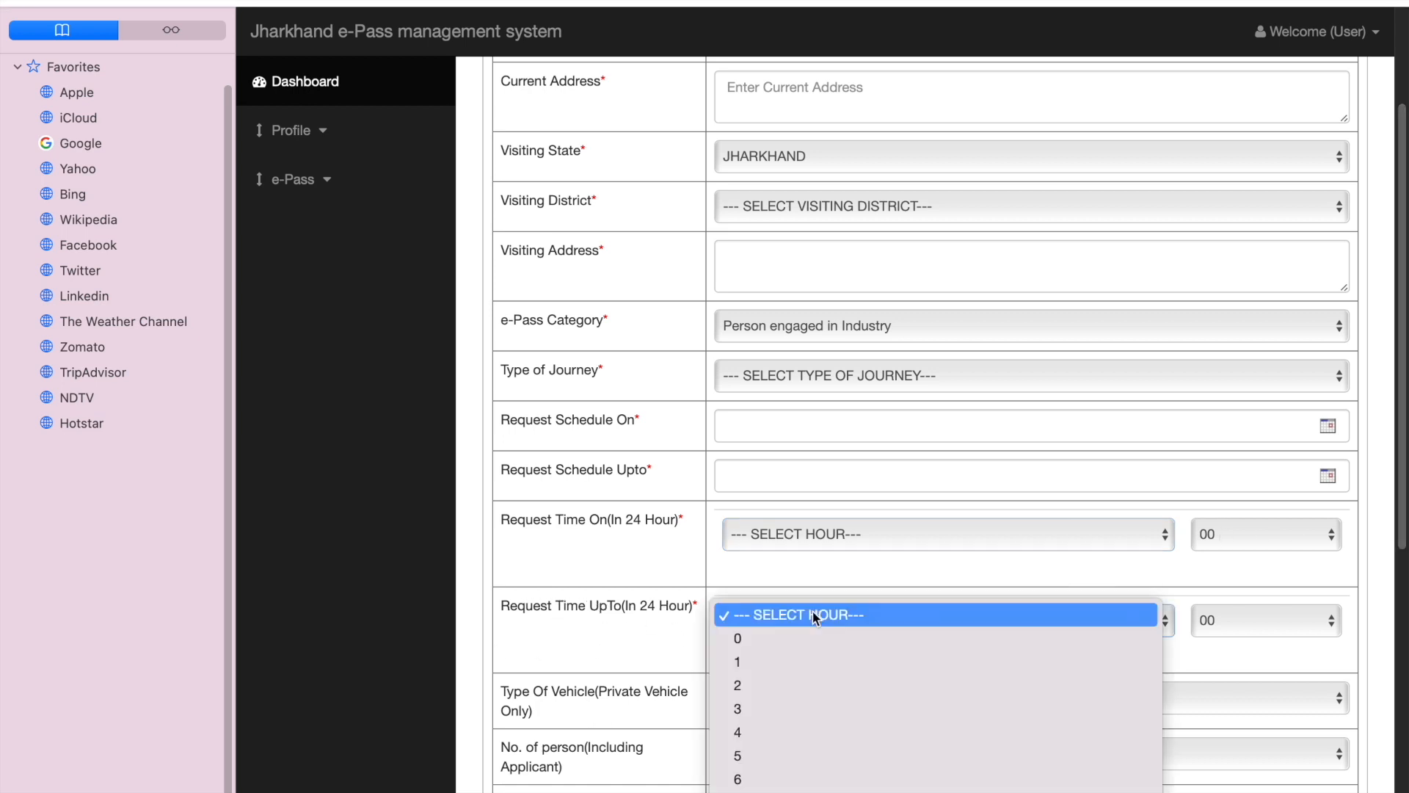
scroll(1082, 654, down, 5)
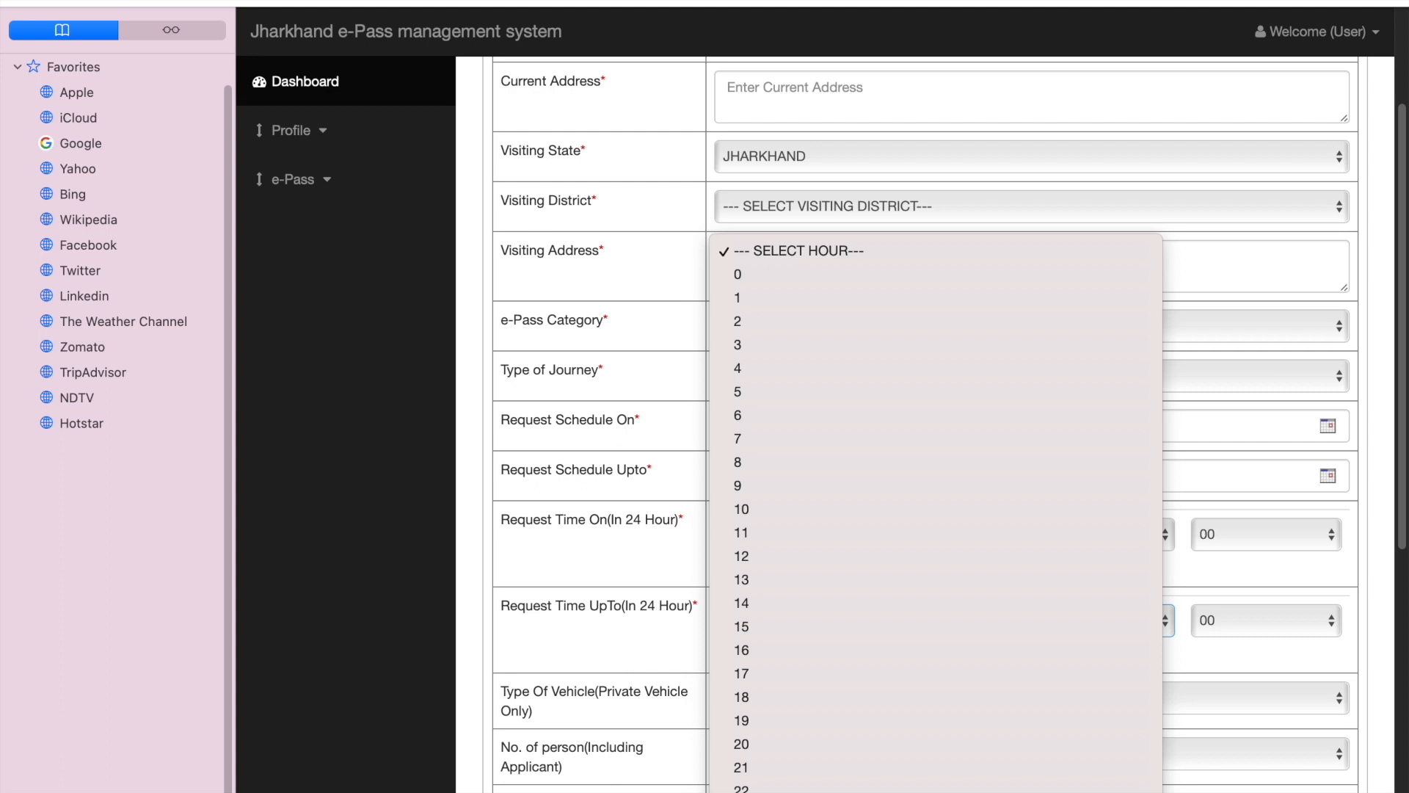
click(593, 577)
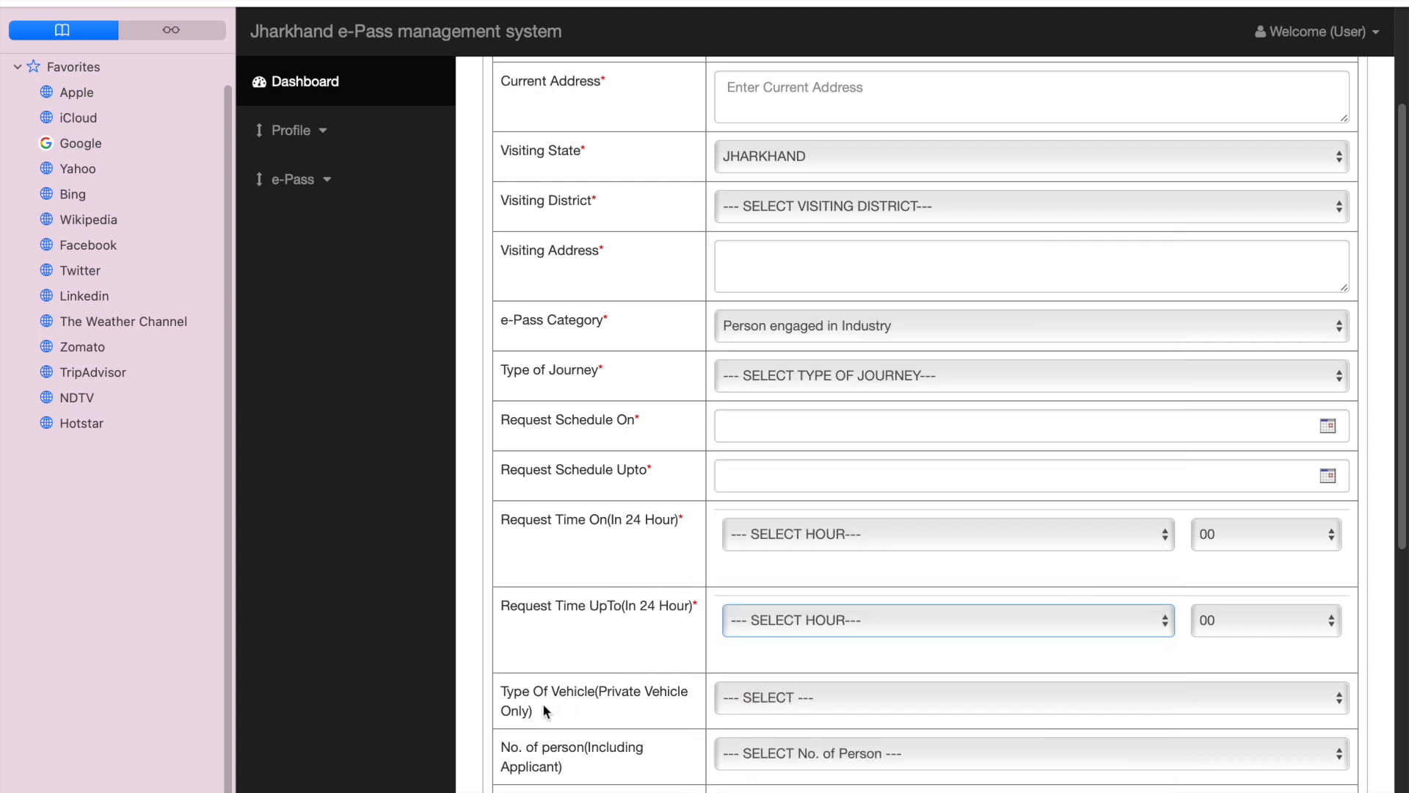
Step: Examine the vehicle type and number of persons options and the vehicle registration number field
scroll(602, 703, down, 5)
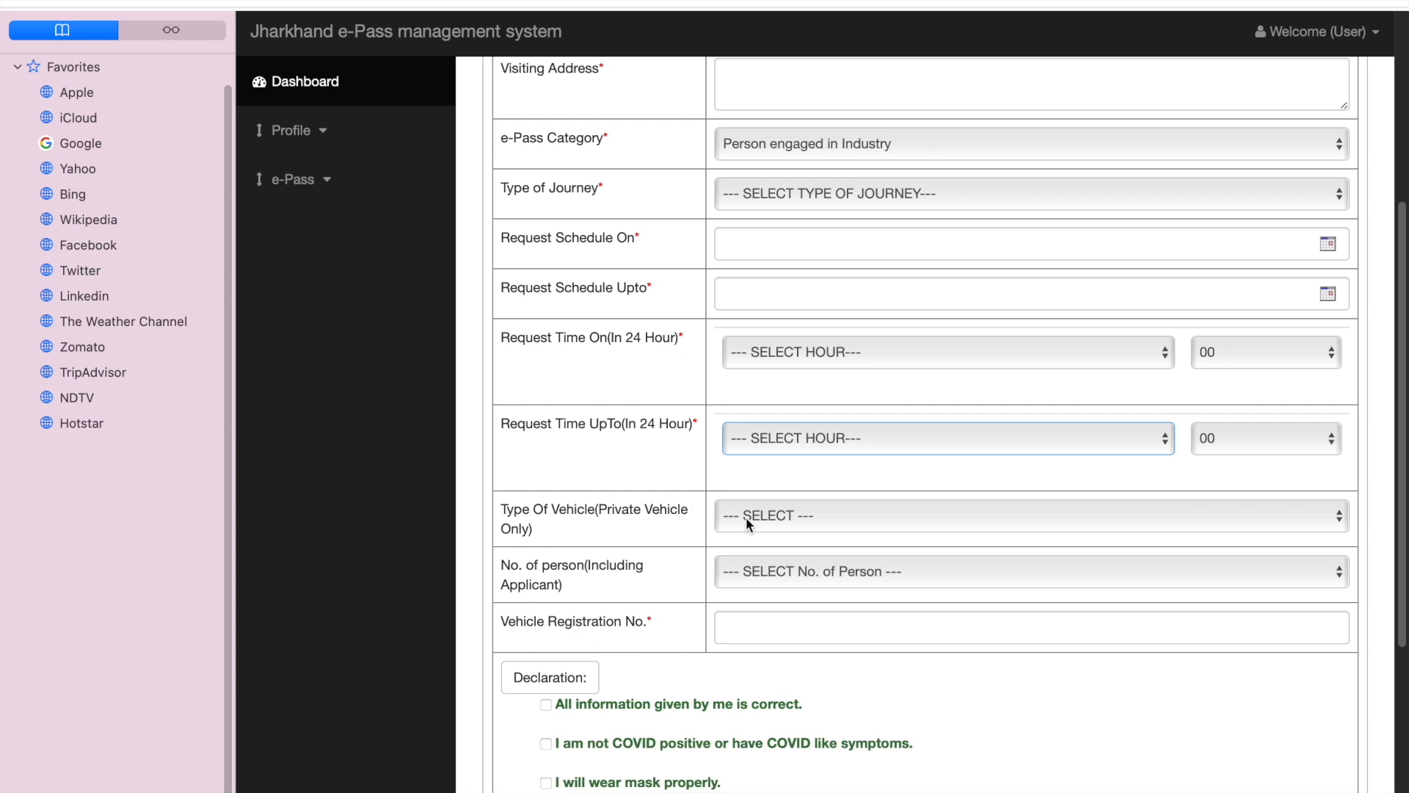
click(769, 518)
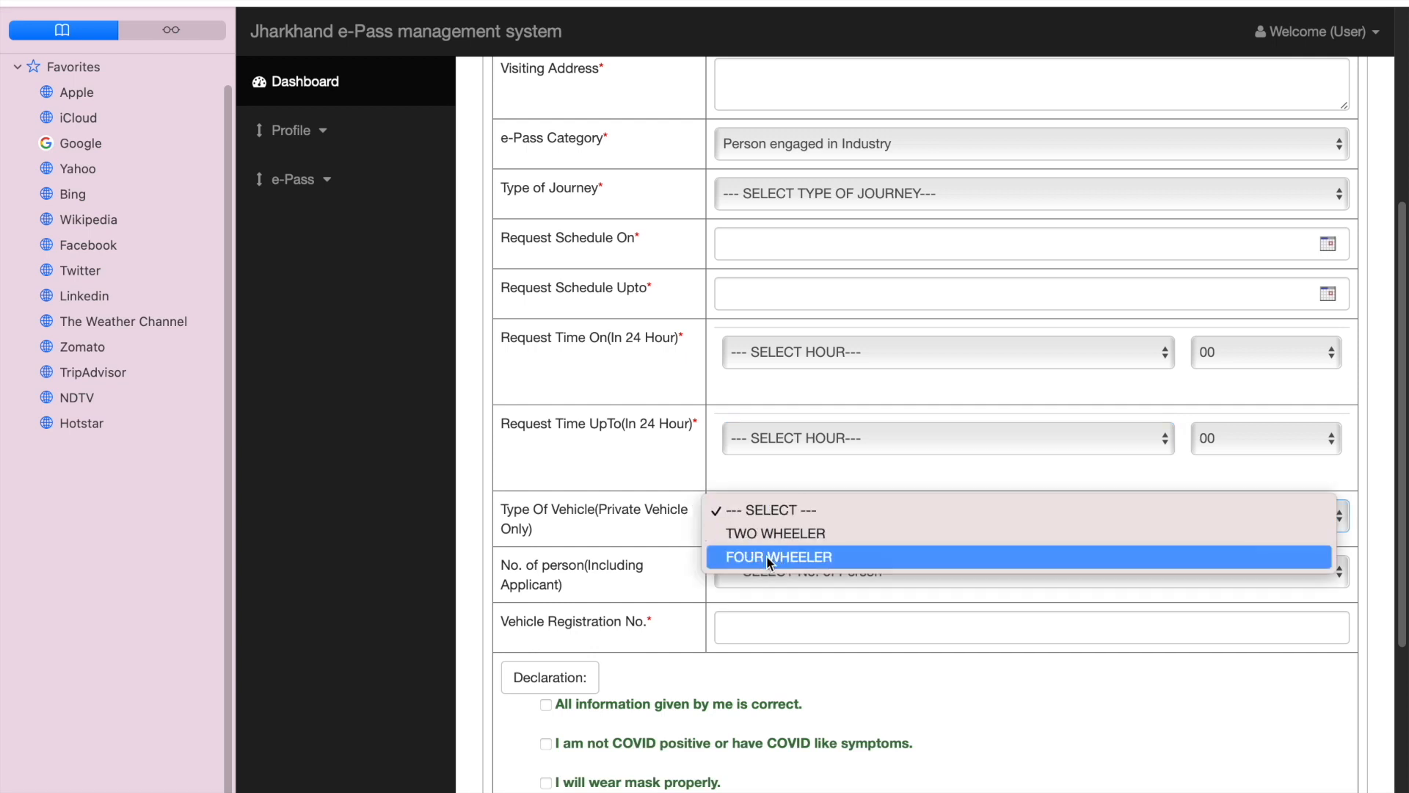
click(581, 552)
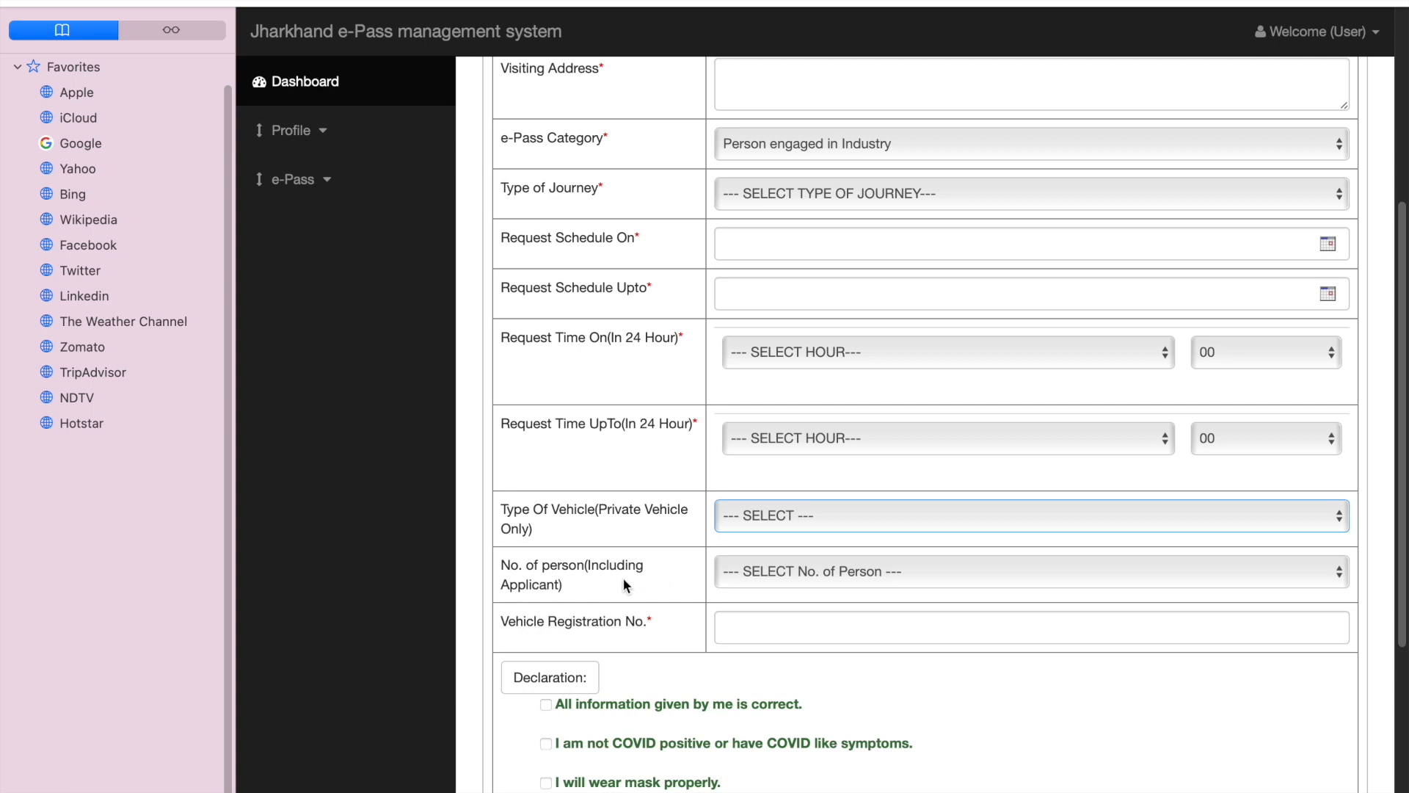
click(772, 571)
click(832, 572)
click(1338, 571)
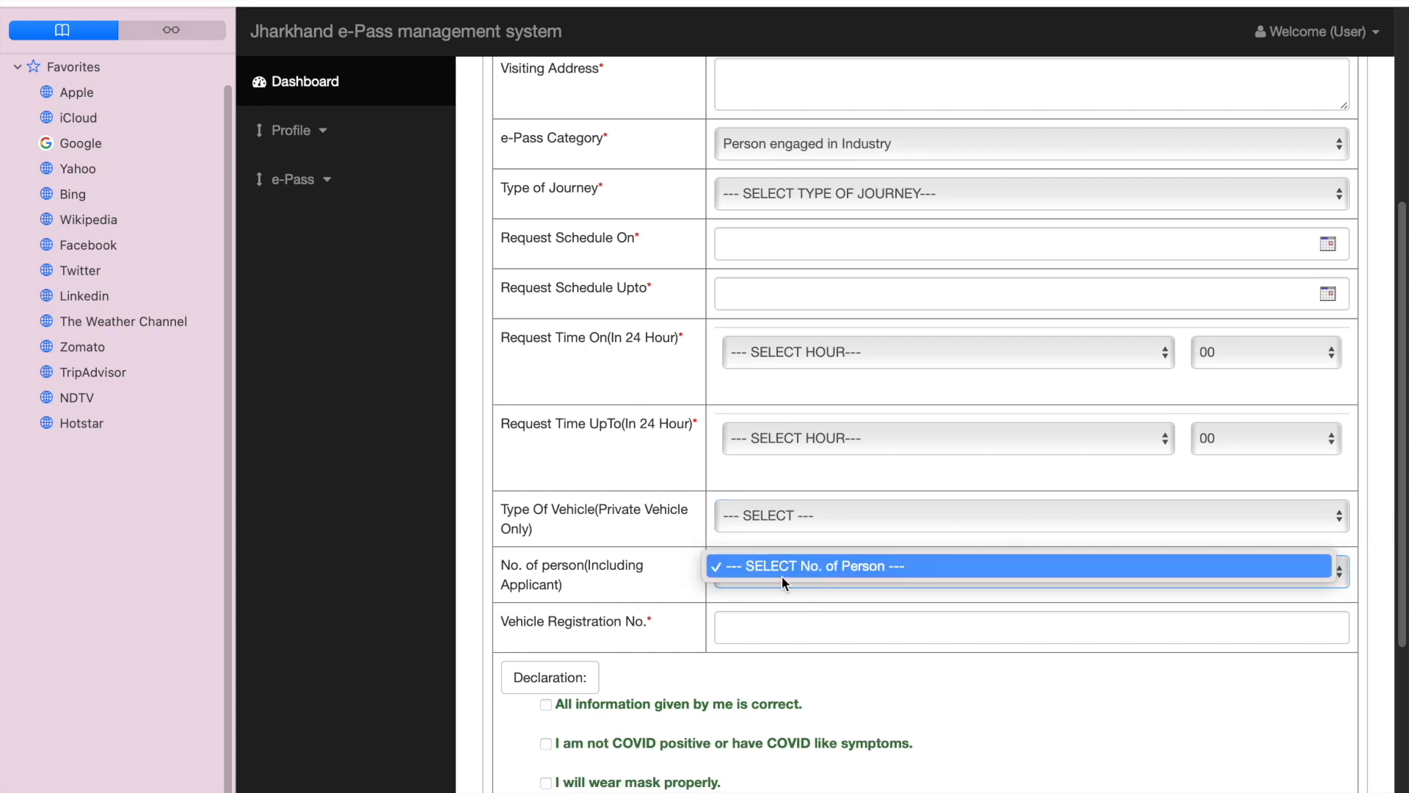
click(638, 621)
click(755, 627)
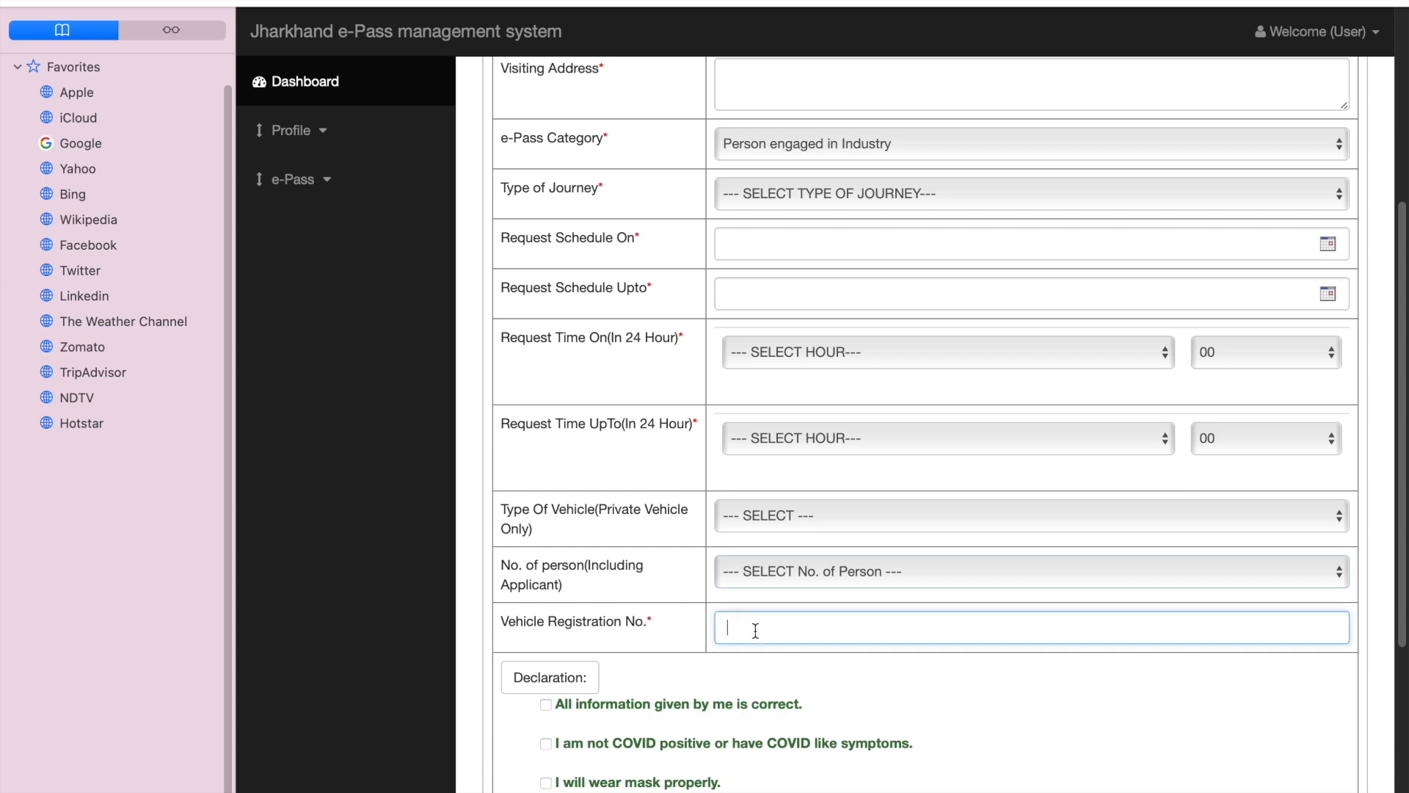
Step: Accept every declaration statement, including the Covid-19 terms and conditions of the Governments of Jharkhand and India
scroll(840, 626, up, 1)
scroll(837, 629, down, 5)
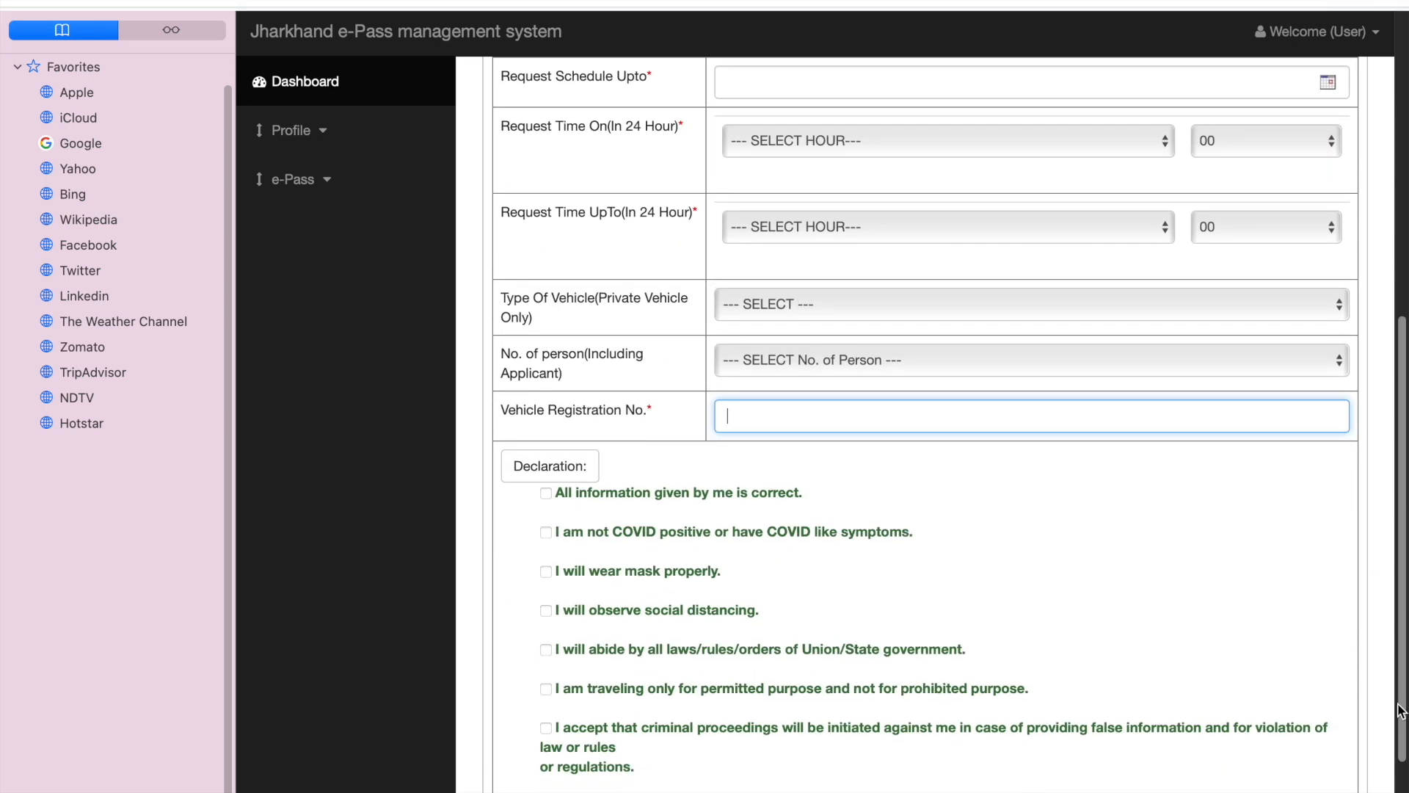
click(538, 506)
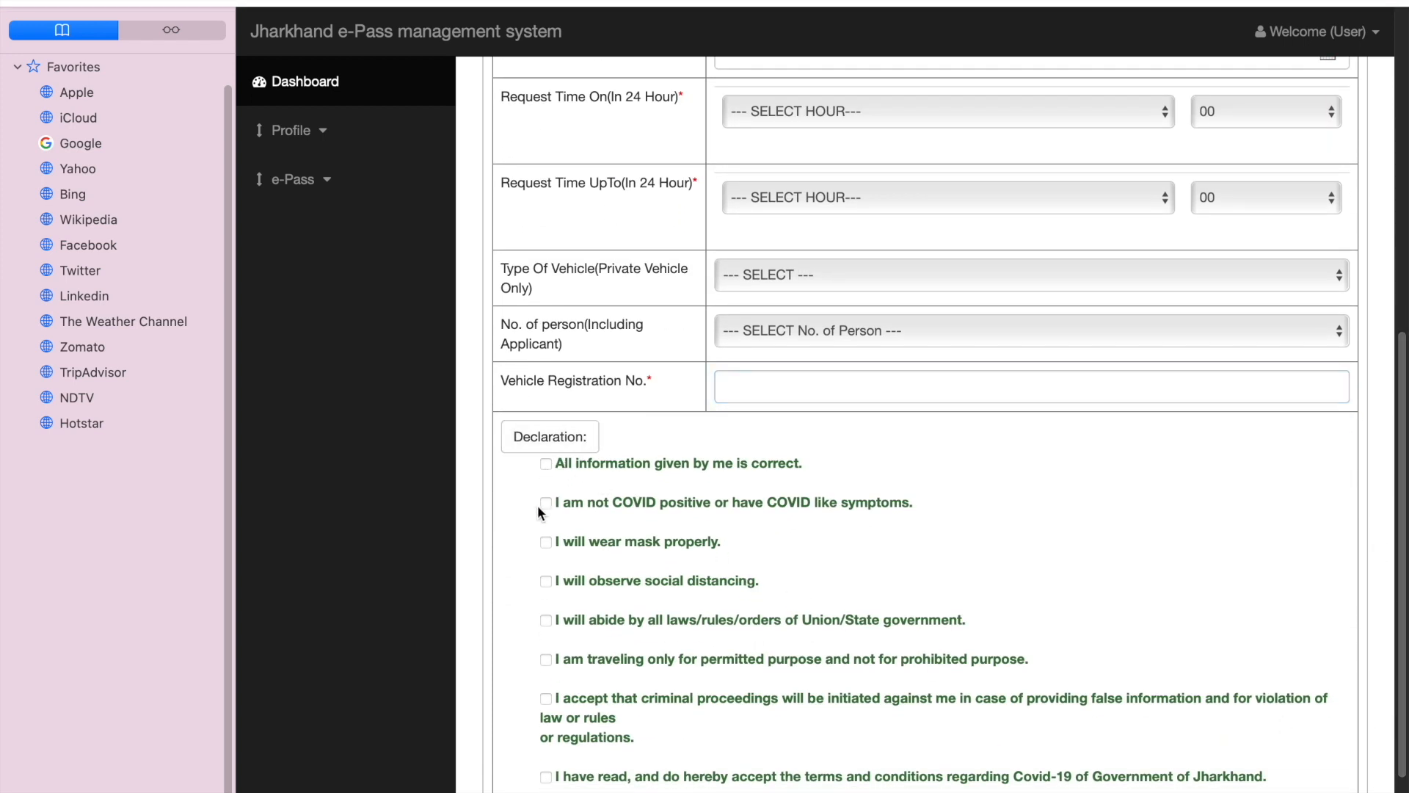
click(543, 502)
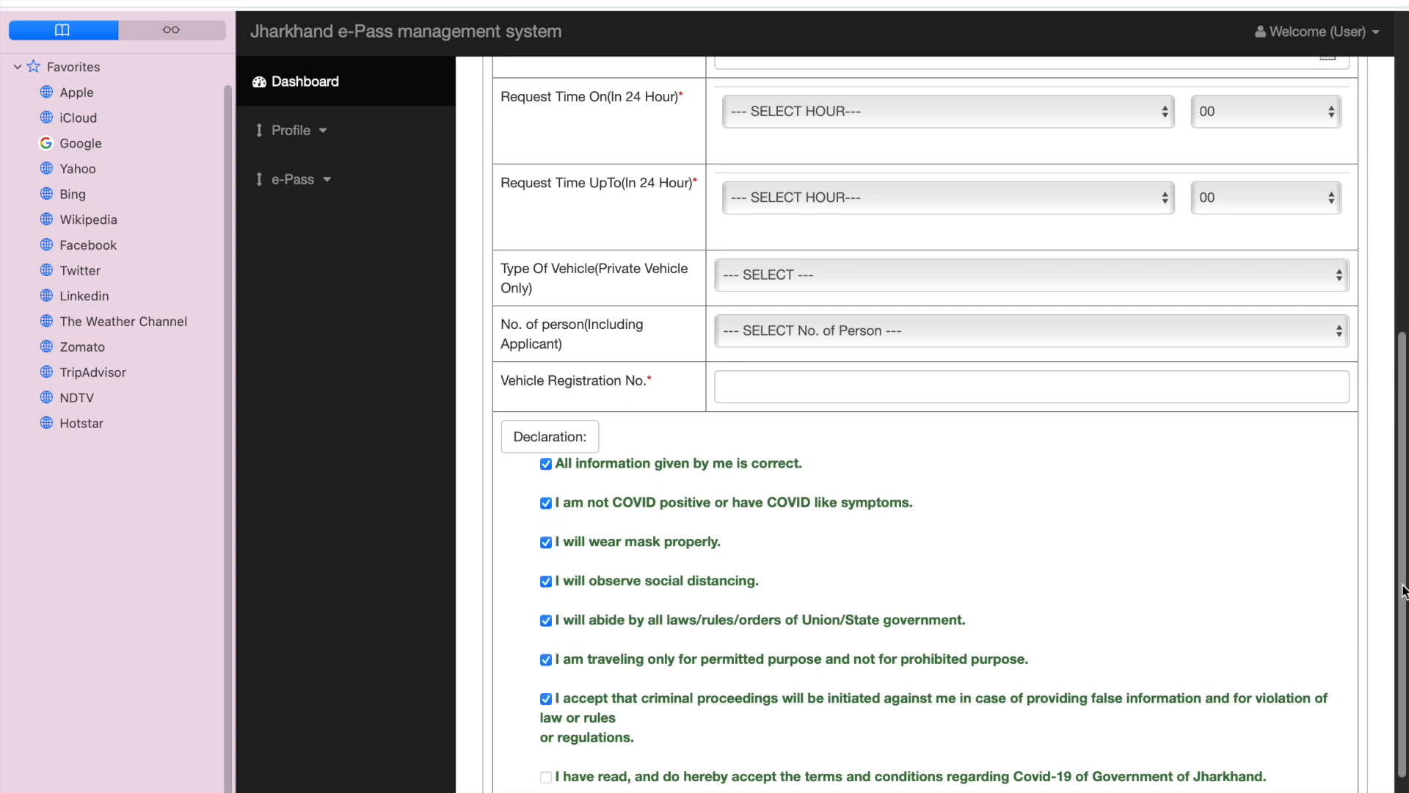
scroll(1403, 591, down, 3)
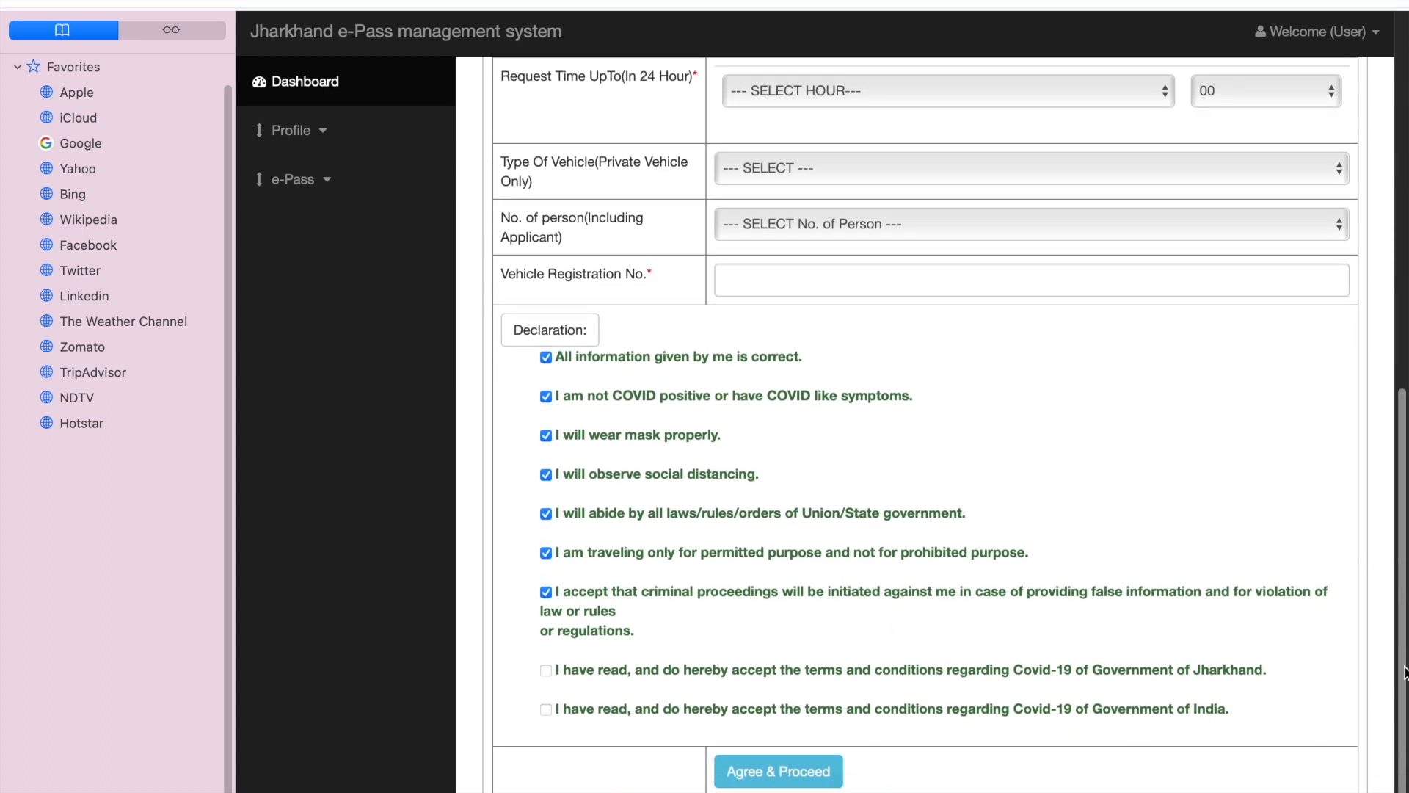
click(545, 670)
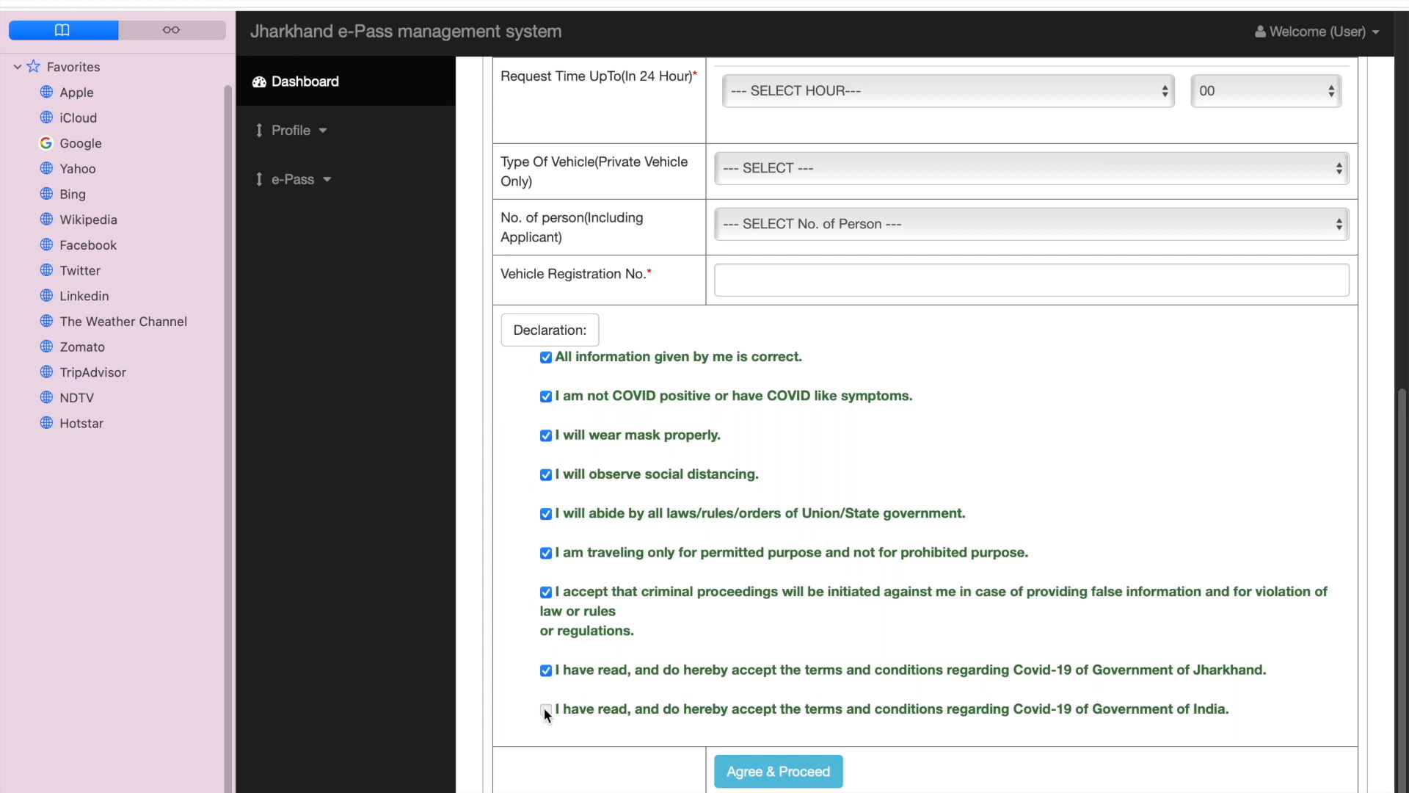
click(545, 710)
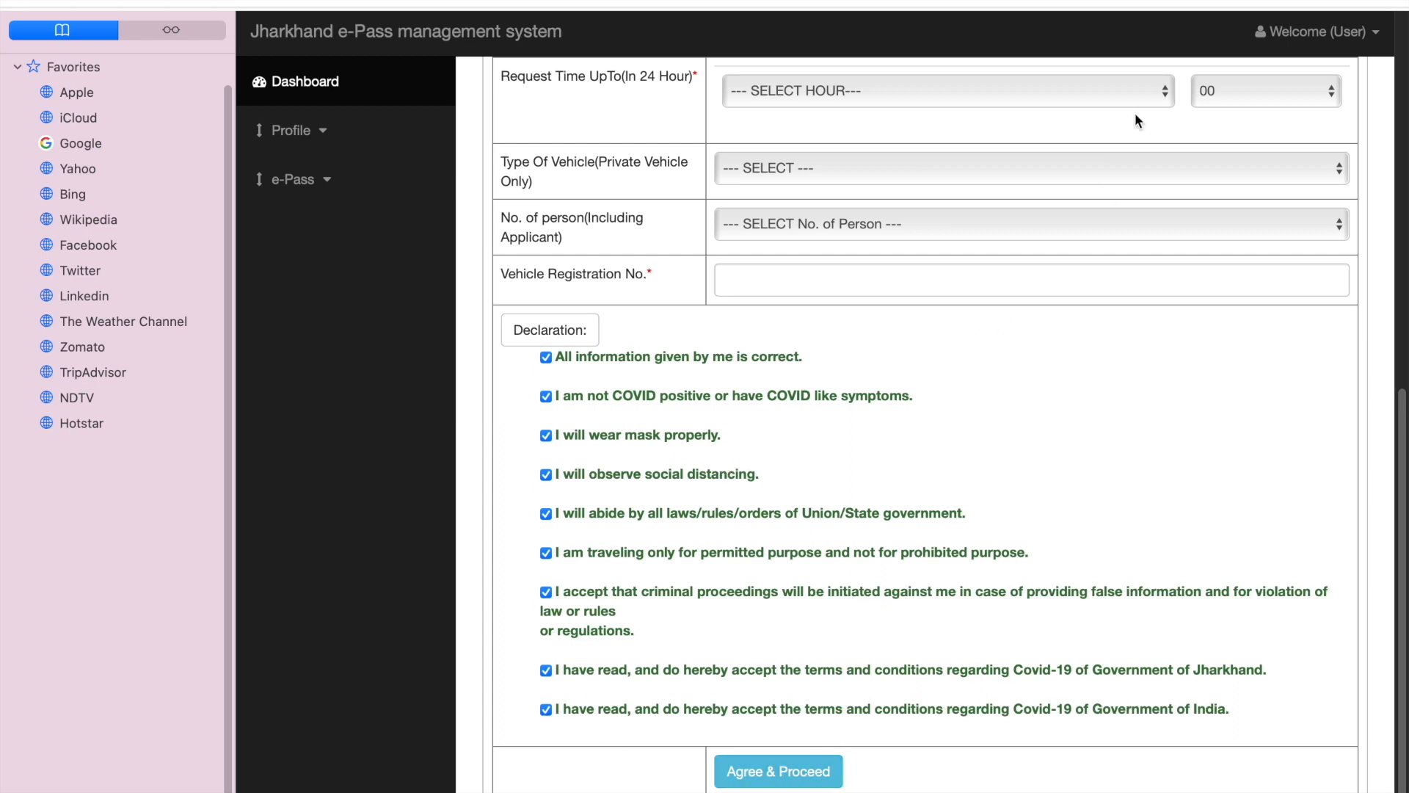